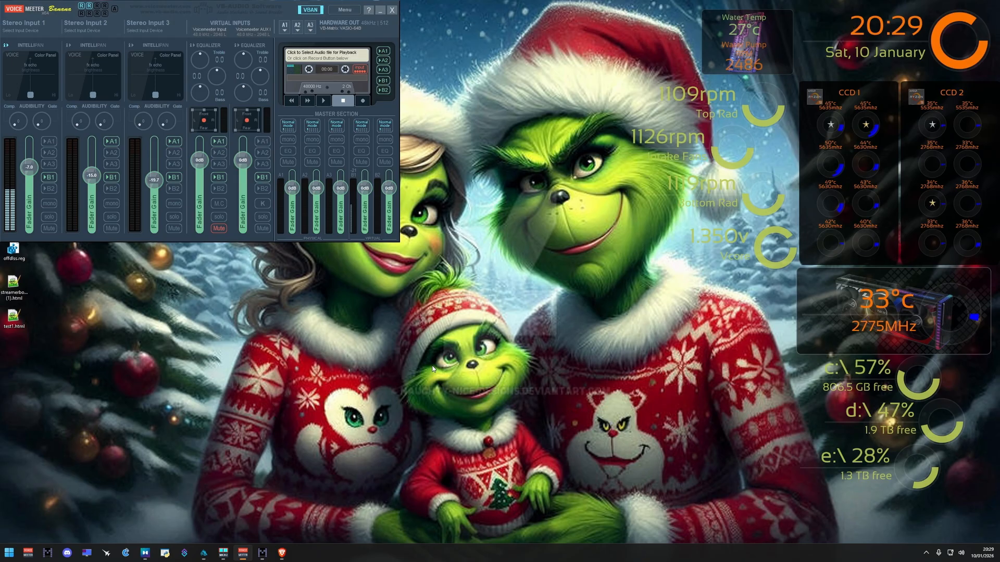
Step: In the browser, examine the VB-Audio VBAN page, especially the VBAN-Screen download, specifications and drawing functions, and minimize the window
left_click(286, 556)
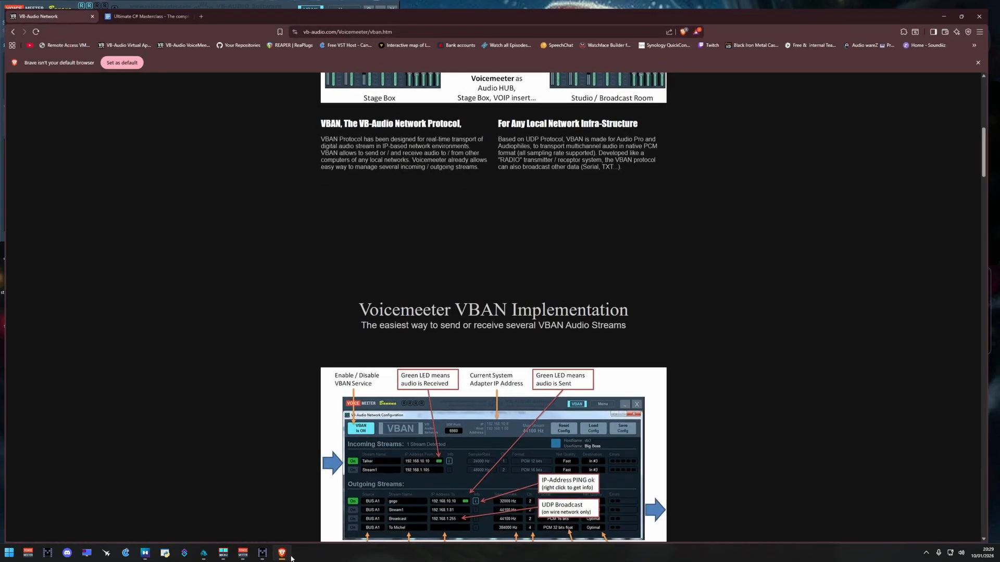
scroll(497, 399, "up", 8)
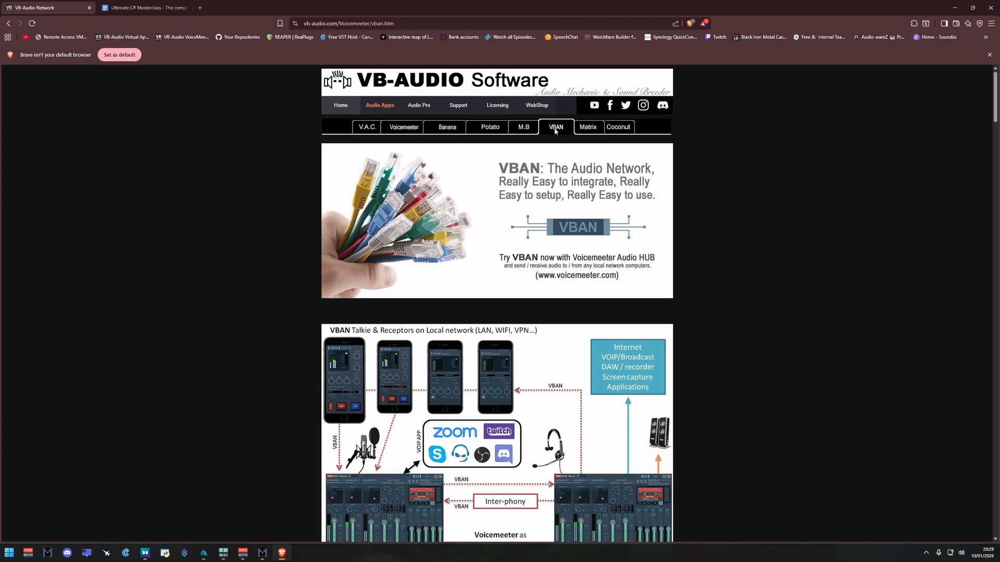
scroll(582, 245, "down", 10)
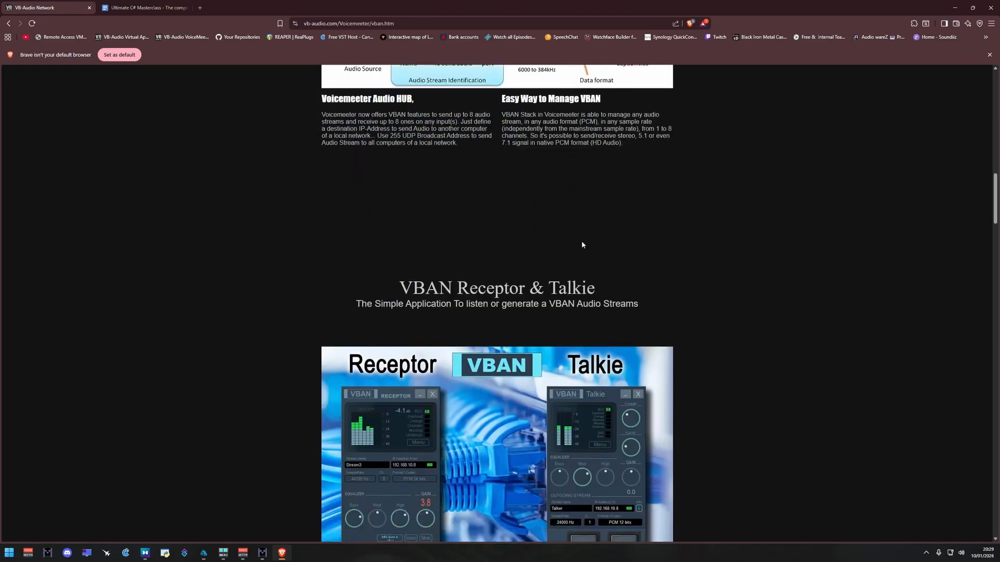
scroll(582, 245, "down", 15)
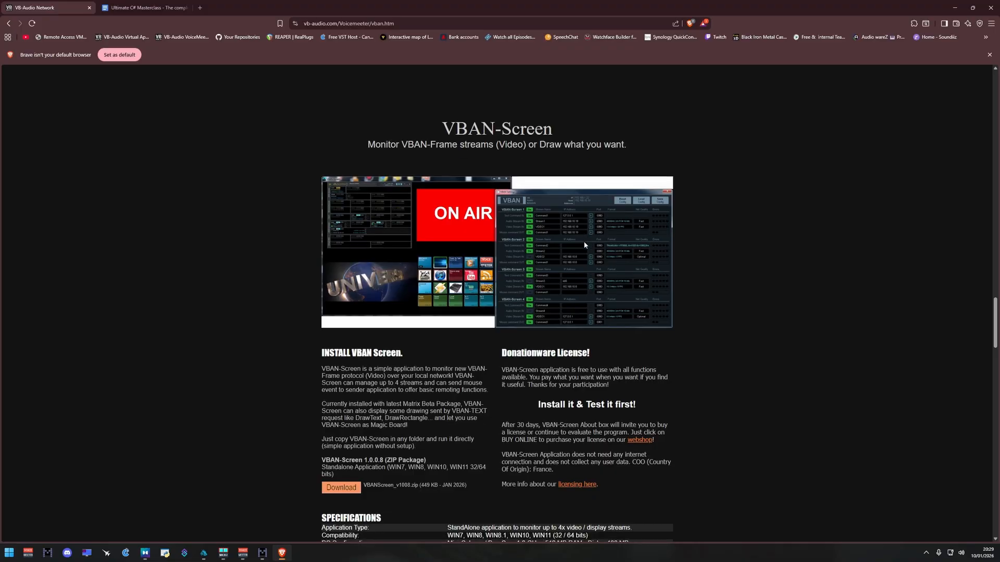
scroll(567, 182, "down", 2)
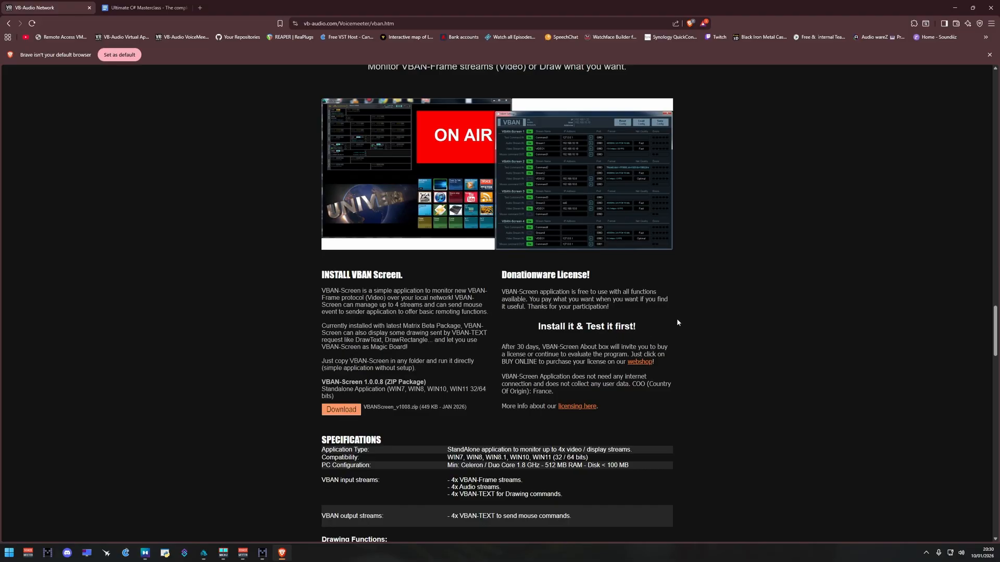
scroll(676, 322, "down", 1)
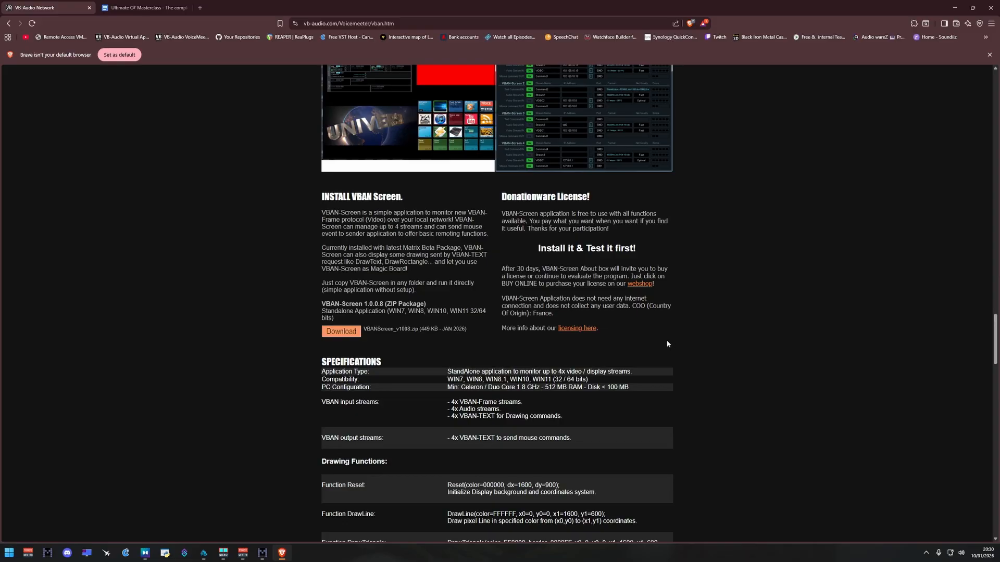
scroll(666, 340, "down", 1)
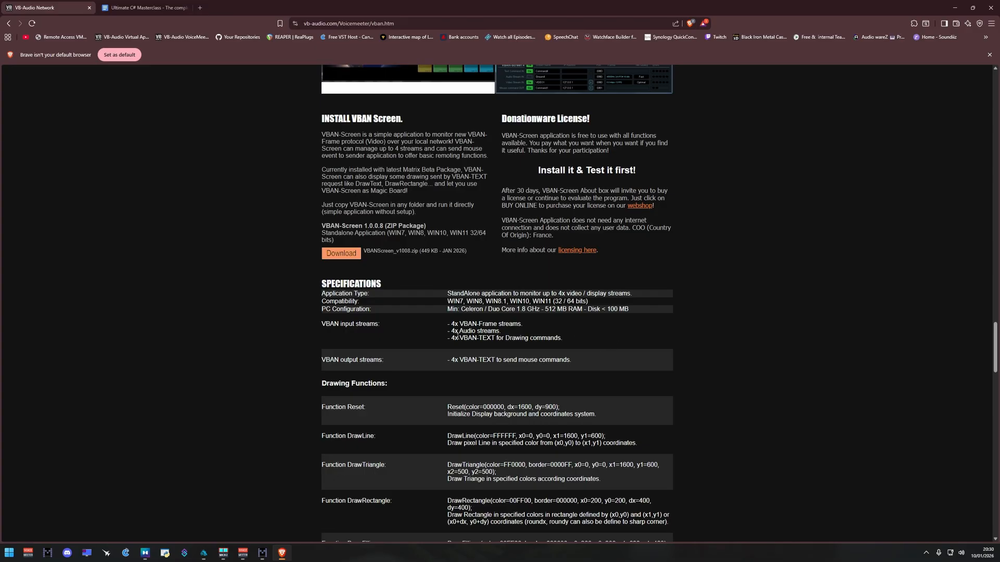
scroll(592, 342, "down", 4)
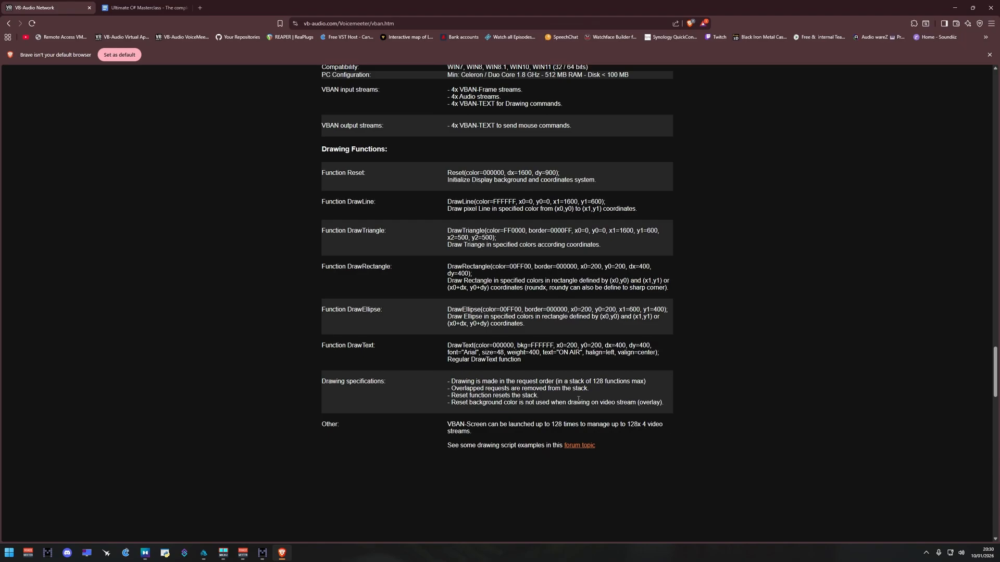
scroll(629, 426, "up", 8)
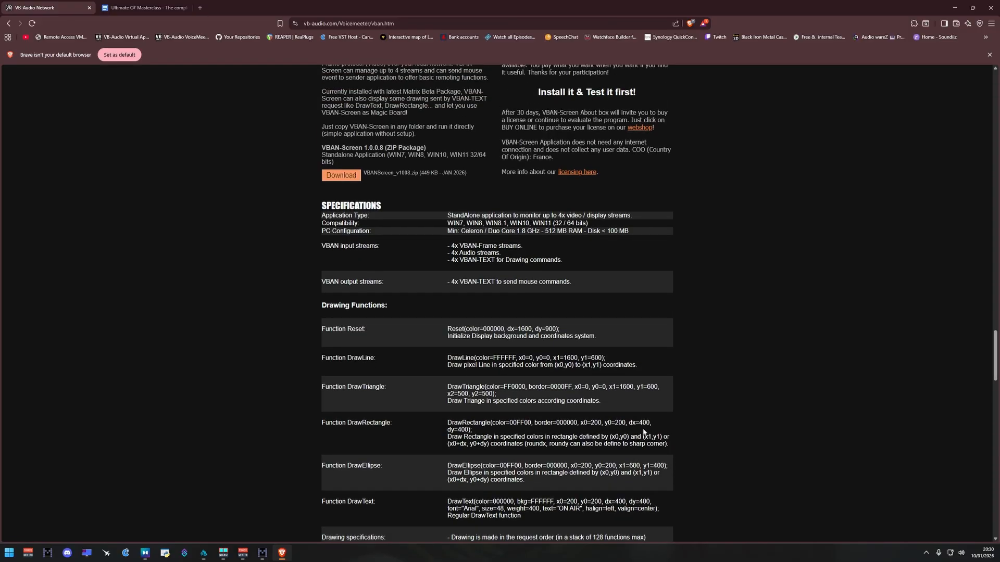
scroll(664, 364, "up", 15)
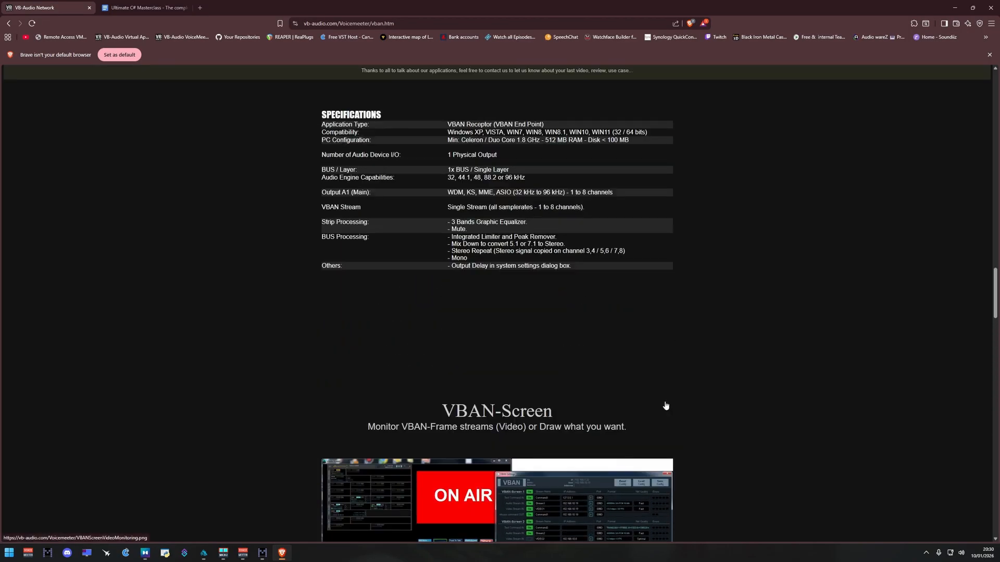
scroll(675, 418, "up", 20)
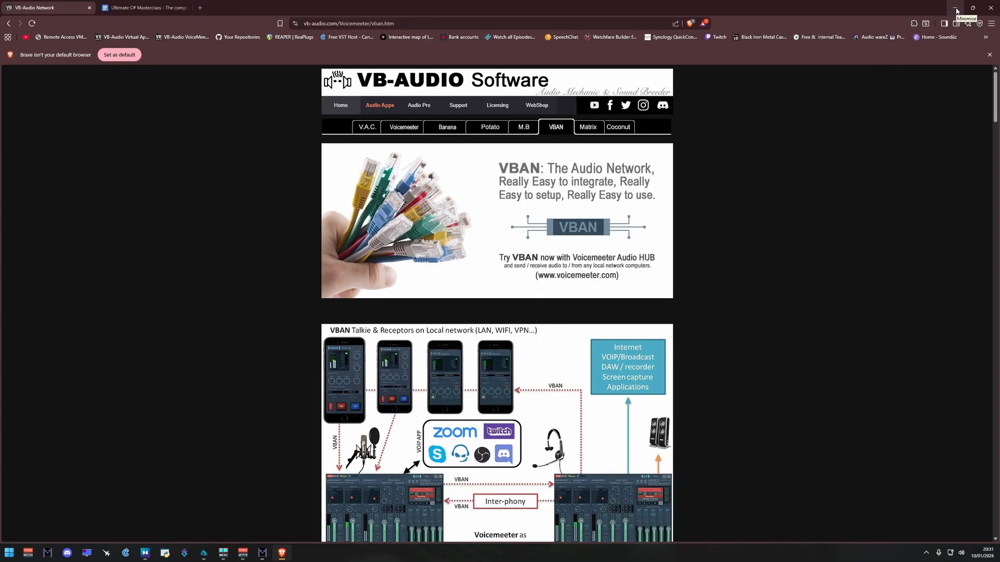
left_click(956, 9)
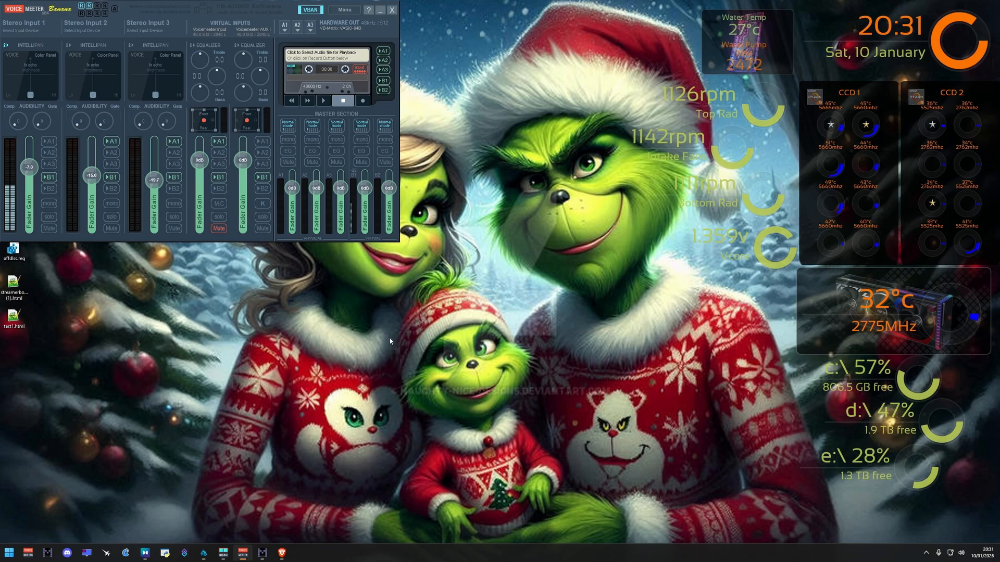
Step: In Voicemeeter Macro Buttons, open the VBAN configuration, set the Command4 text stream's IP address to 127.0.0.1 and confirm
left_click(229, 556)
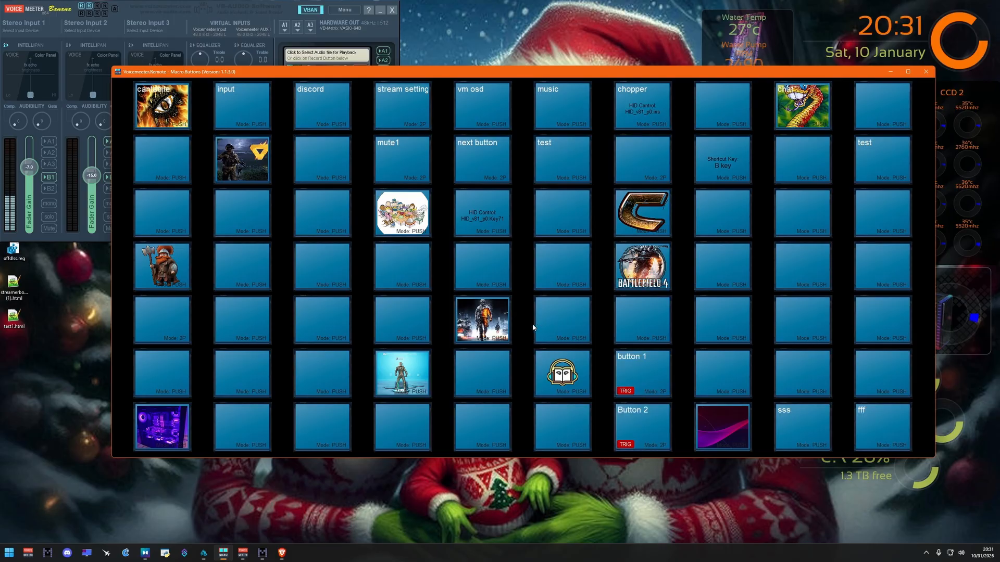
right_click(441, 73)
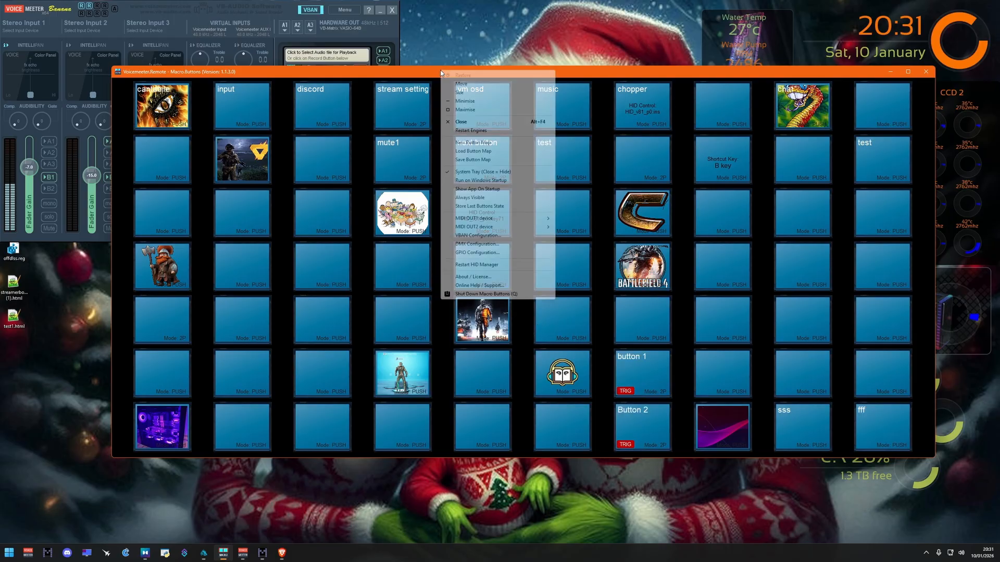
left_click(467, 235)
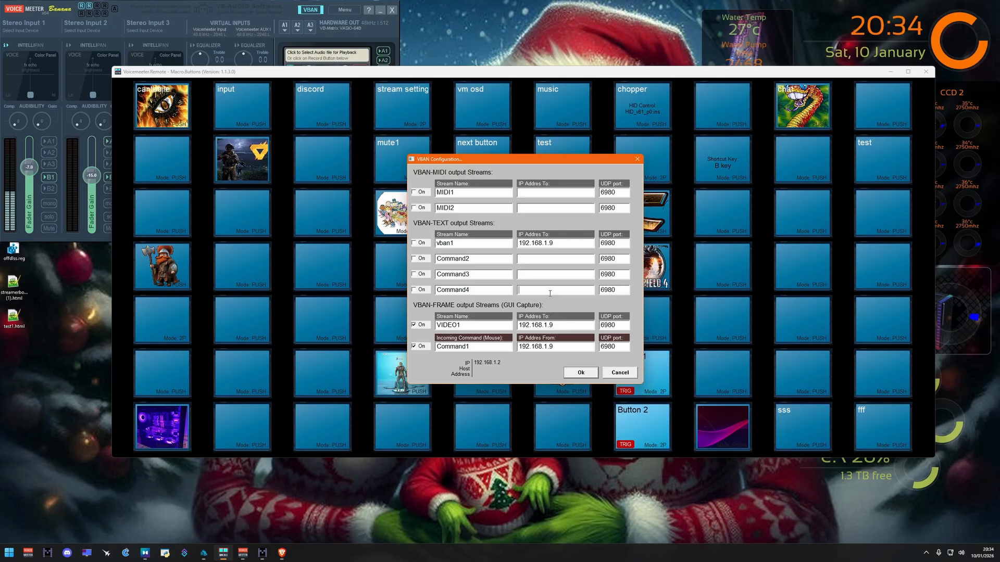
type("127.0.0.1")
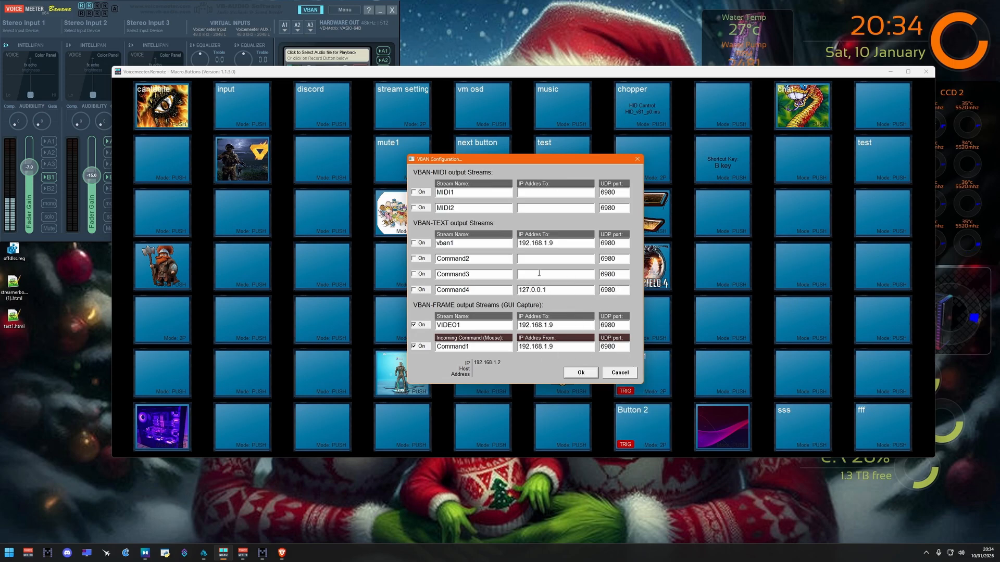
left_click(578, 373)
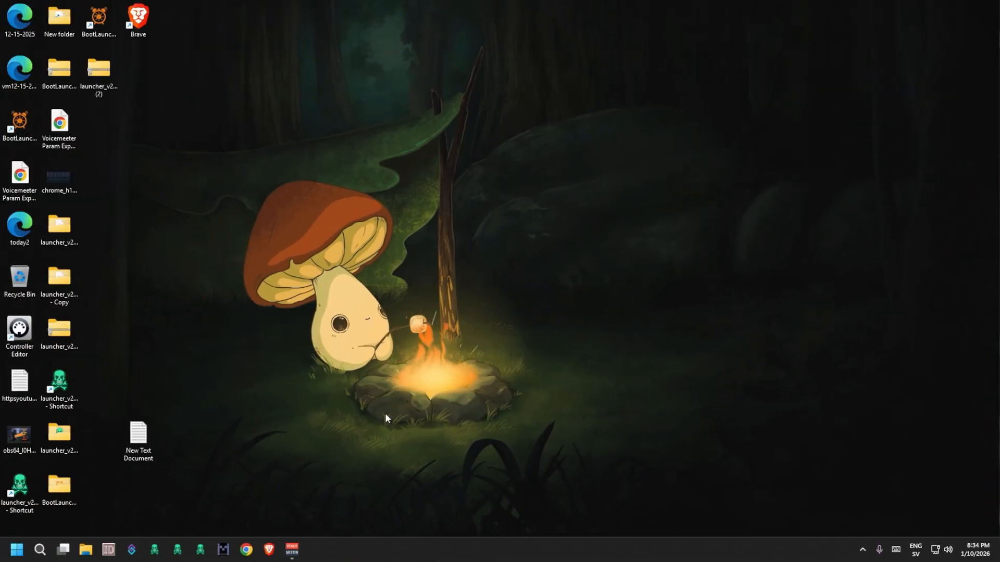
Step: On the second computer, launch VBAN-Screen, enlarge its window and open its VBAN settings
left_click(11, 555)
left_click(203, 341)
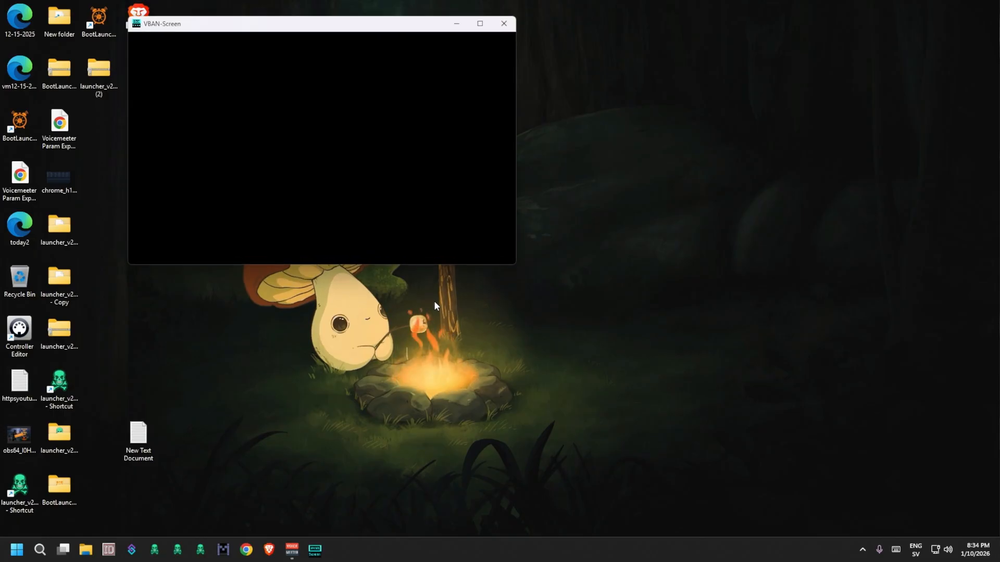
left_click_drag(515, 266, 793, 426)
right_click(356, 27)
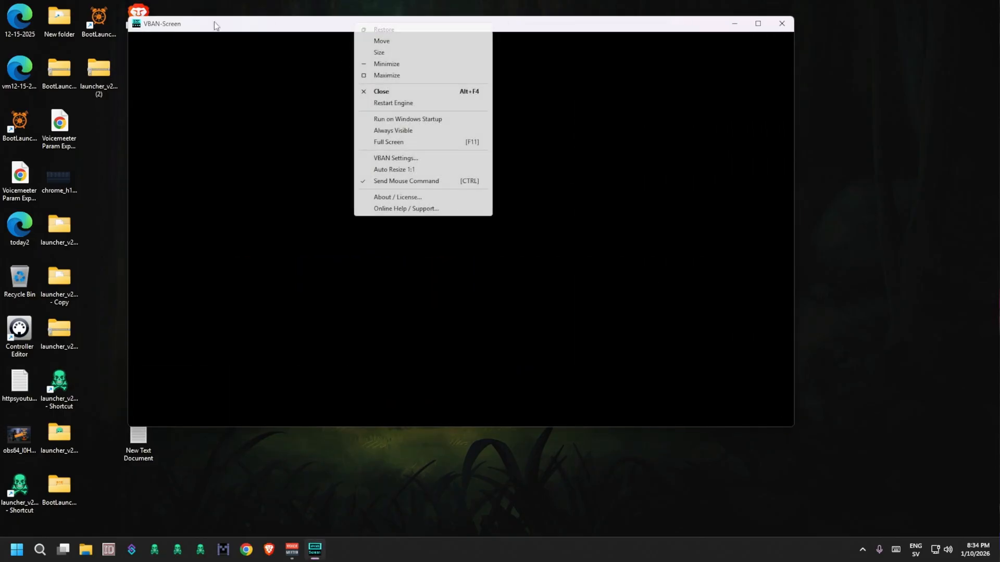
left_click(402, 158)
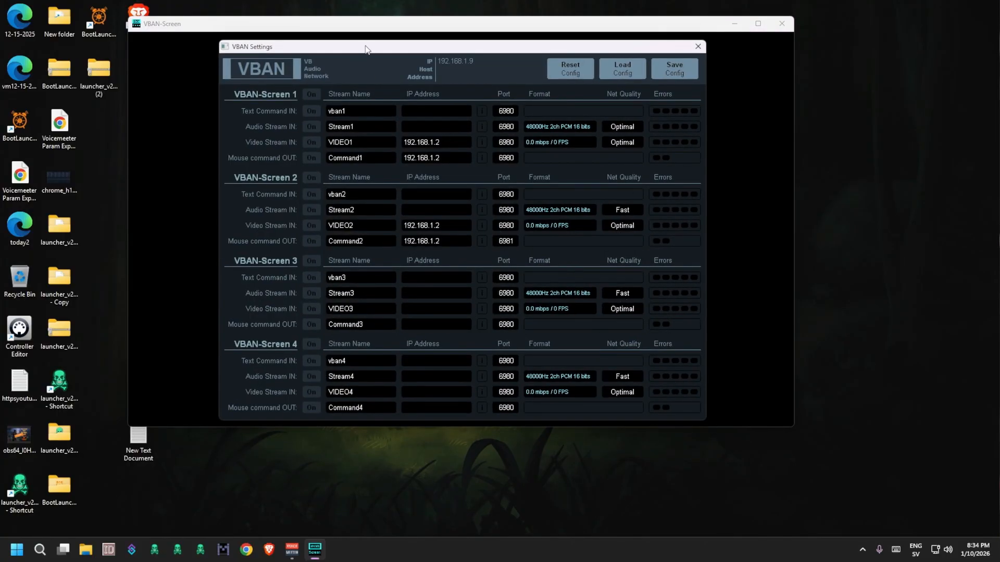
left_click_drag(365, 48, 472, 35)
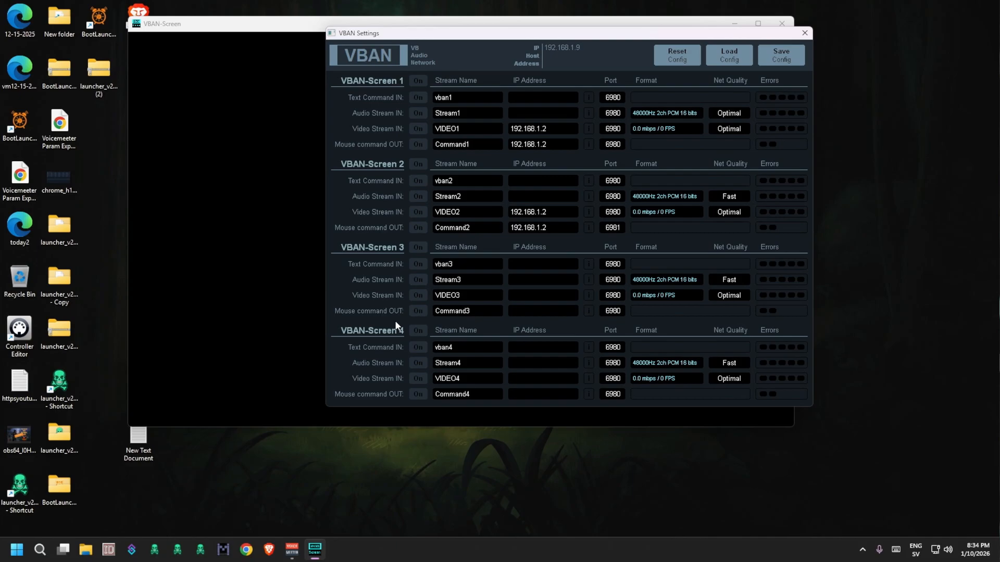
Step: Switch on all four VBAN-Screen sections, and switch off sections 2, 3 and 4 so only VBAN-Screen 1 stays enabled
left_click(414, 83)
left_click(418, 164)
left_click(418, 247)
left_click(419, 330)
left_click_drag(547, 34, 404, 56)
left_click(359, 332)
left_click(360, 249)
left_click(326, 192)
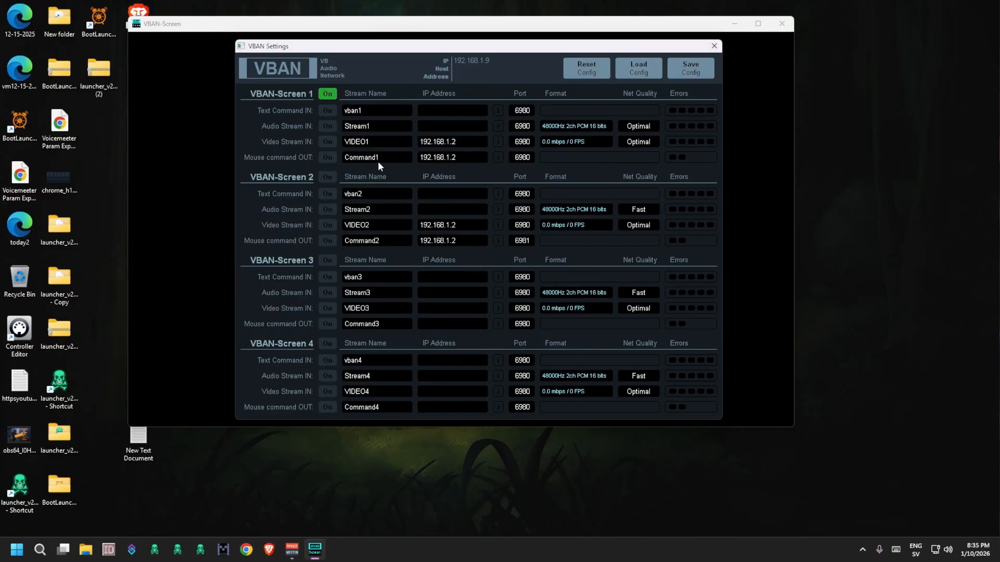
Step: Enable the VIDEO1 video input and Command1 mouse command output for VBAN-Screen 1, and close the settings
left_click(328, 142)
left_click(328, 157)
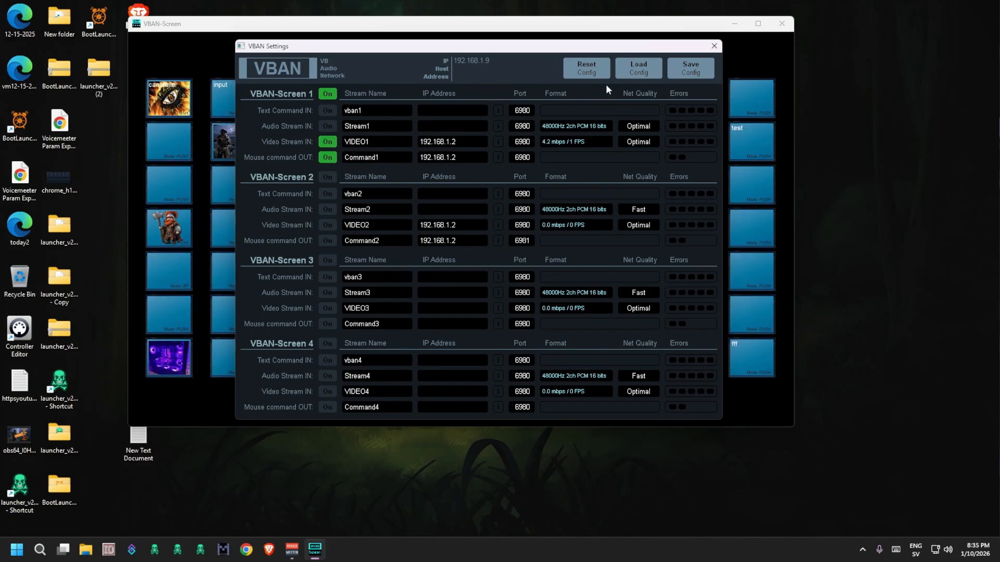
left_click(713, 46)
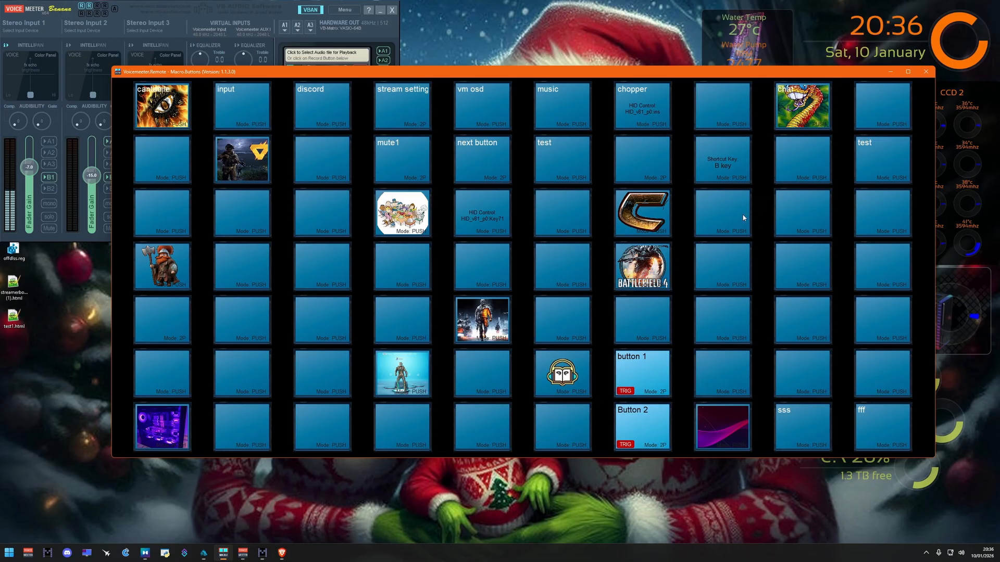
Step: On the main computer, minimize Macro Buttons and enable the incoming Command2 stream in Voicemeeter's VBAN configuration
left_click(891, 72)
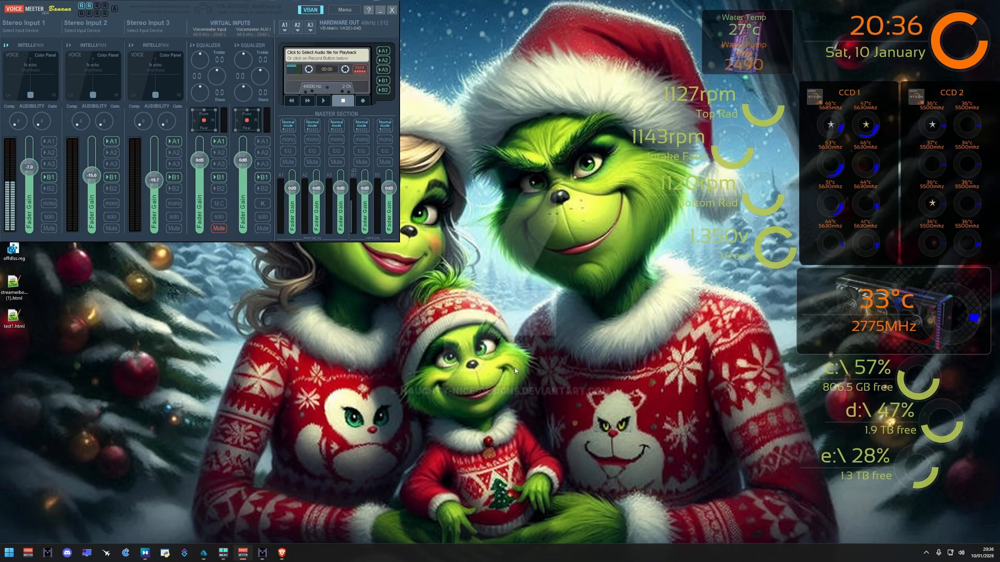
left_click(310, 10)
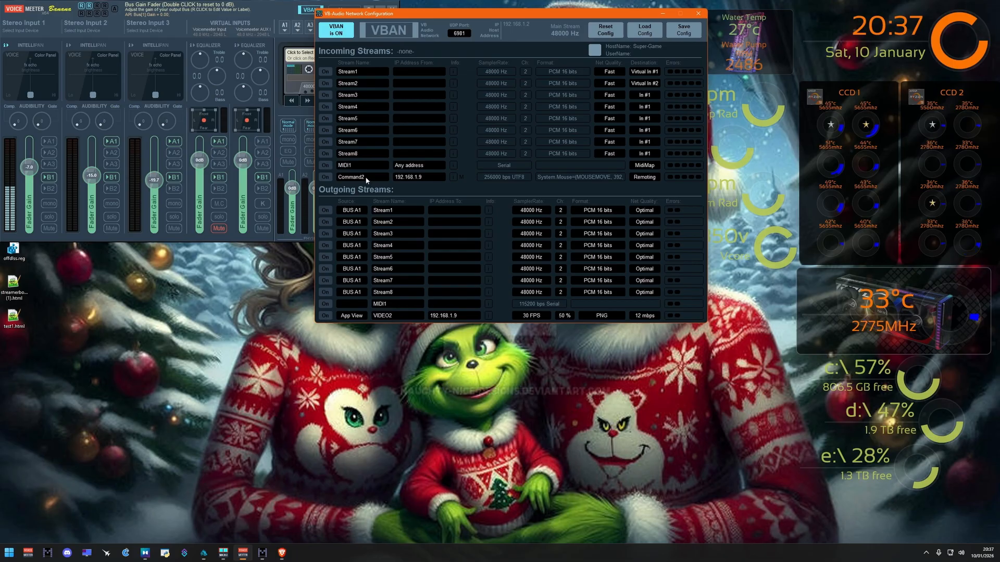
left_click(325, 178)
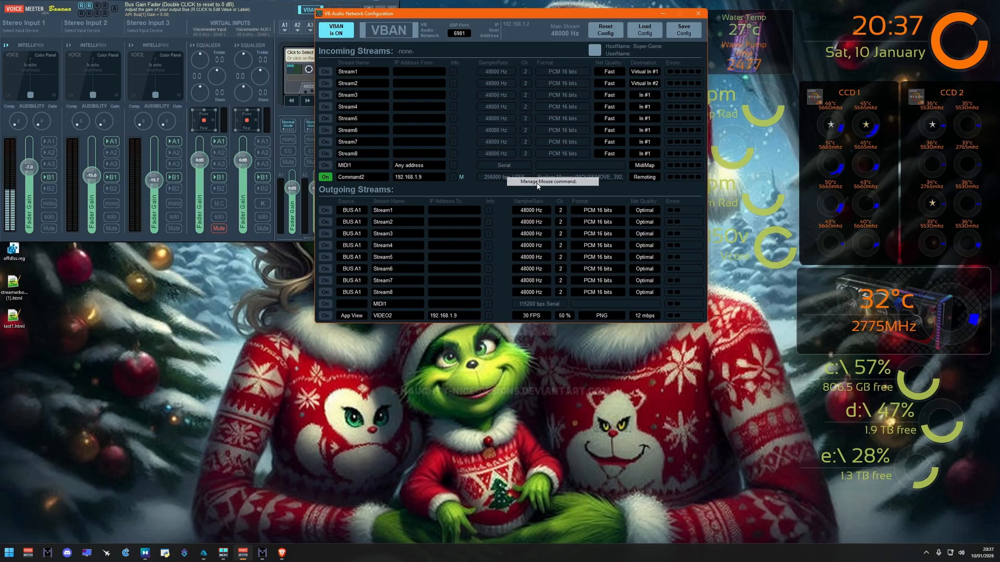
Step: Confirm 192.168.1.9 as the destination of the outgoing VIDEO2 stream and switch the stream on
left_click(469, 314)
left_click(470, 318)
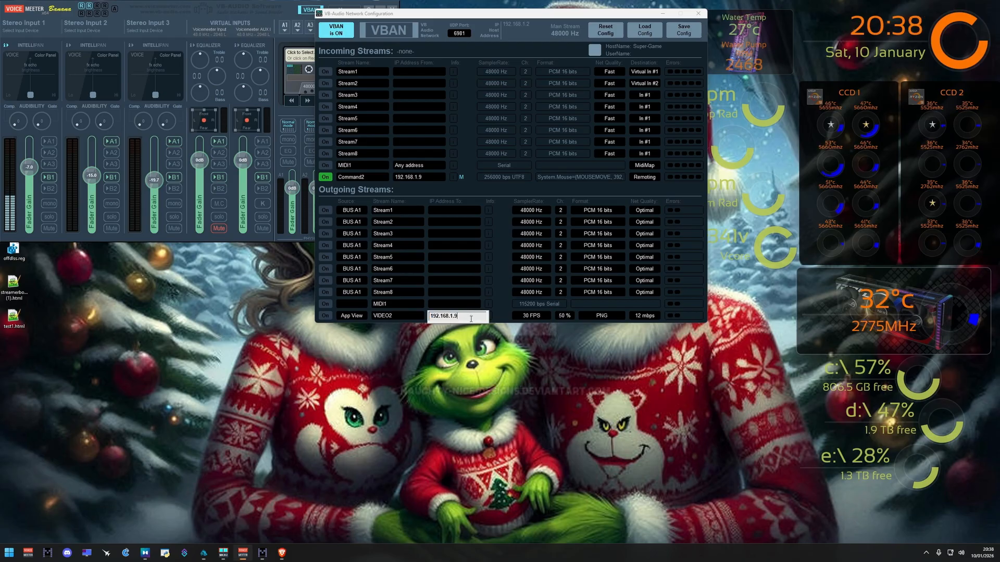
key("Return")
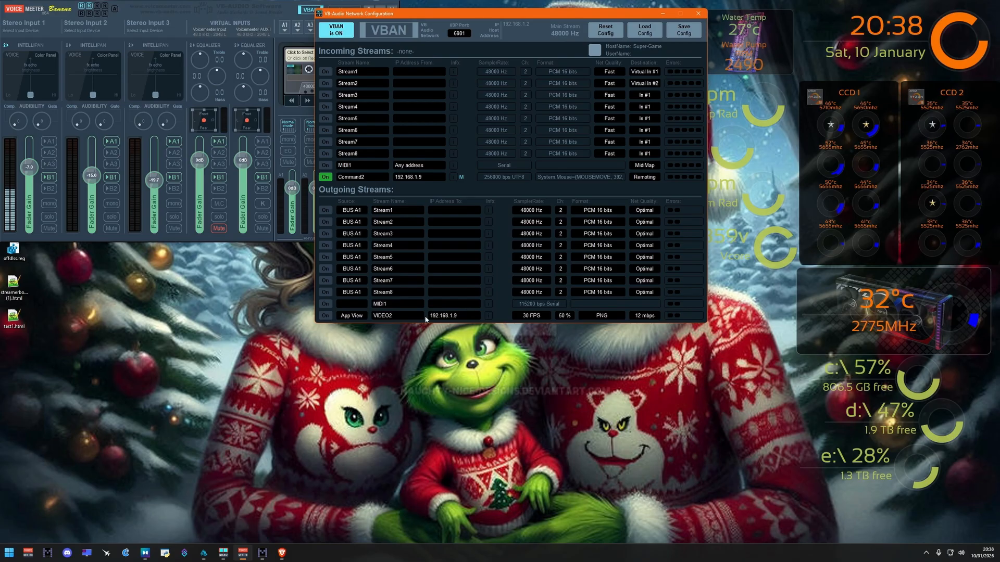
left_click(325, 315)
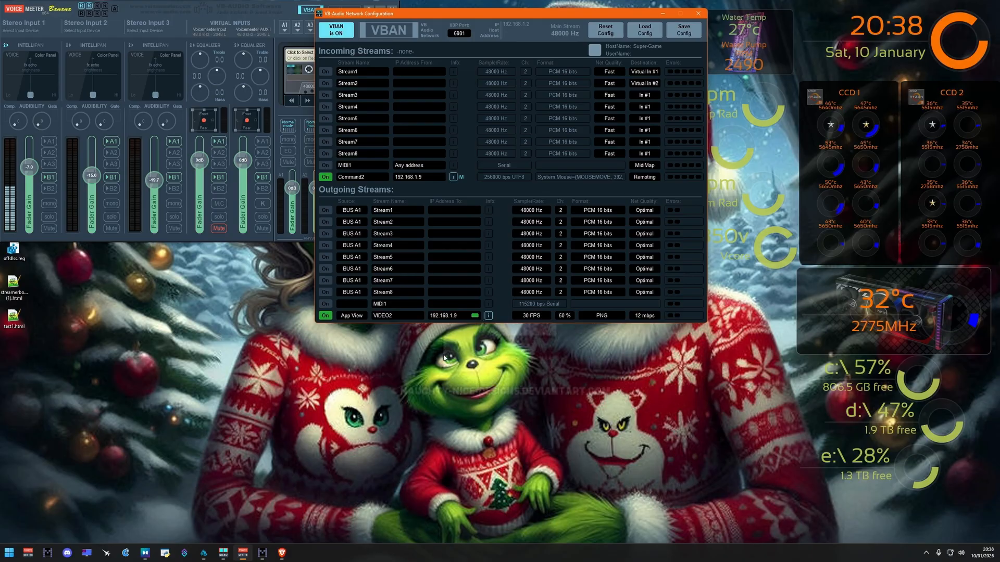
Step: Review the frame rate choices of the outgoing VIDEO2 stream and try JPG as its image format
left_click(530, 316)
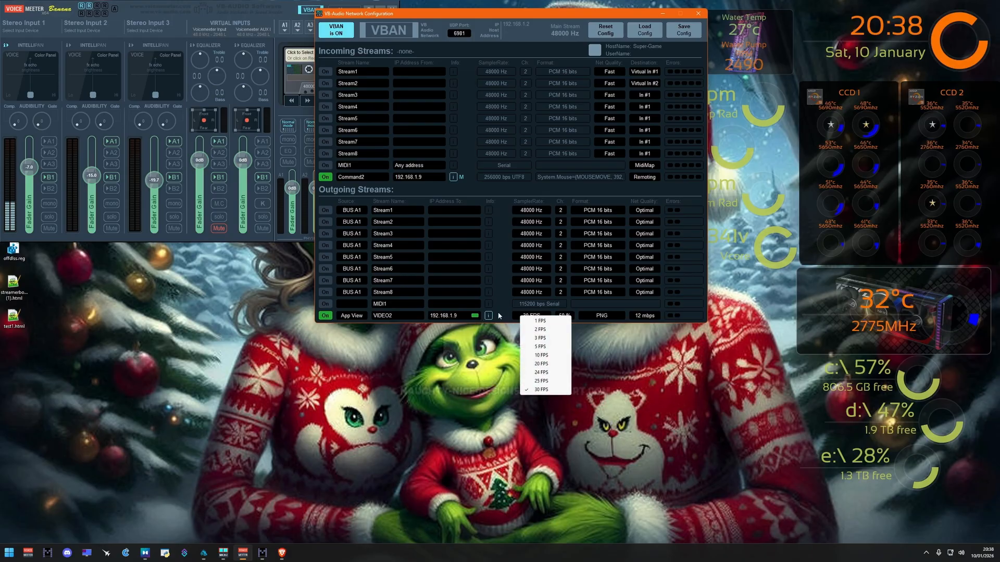
left_click(503, 315)
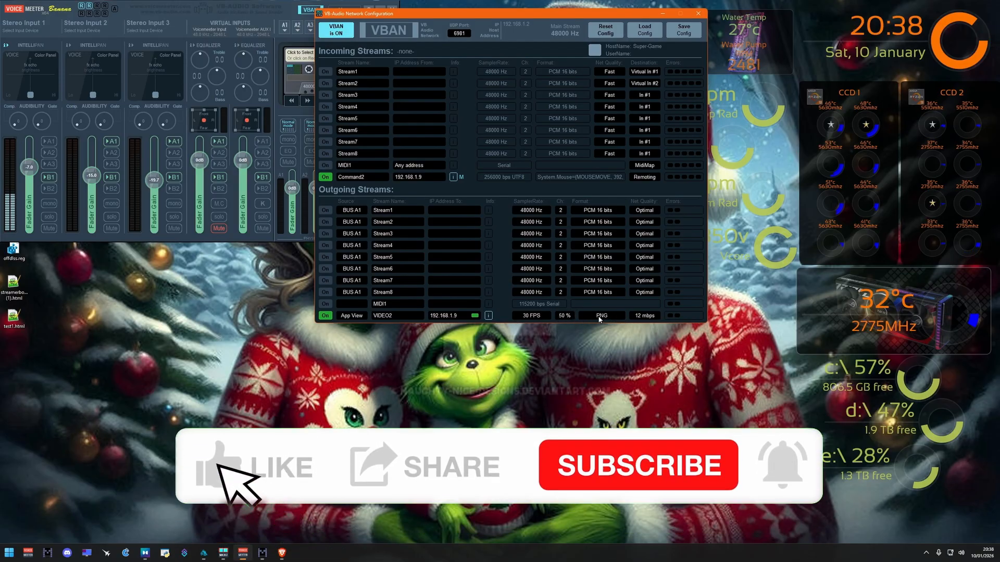
left_click(607, 317)
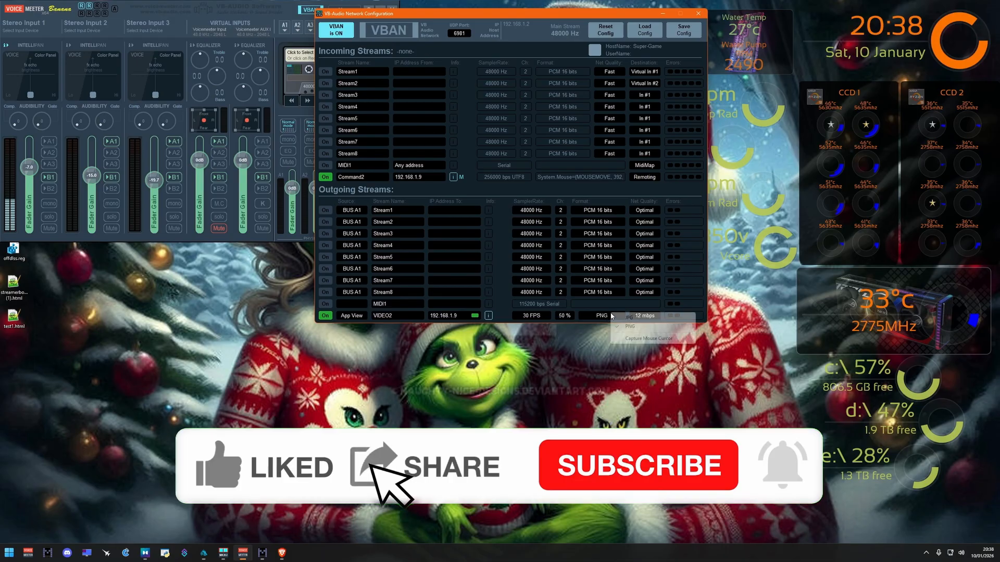
left_click(629, 318)
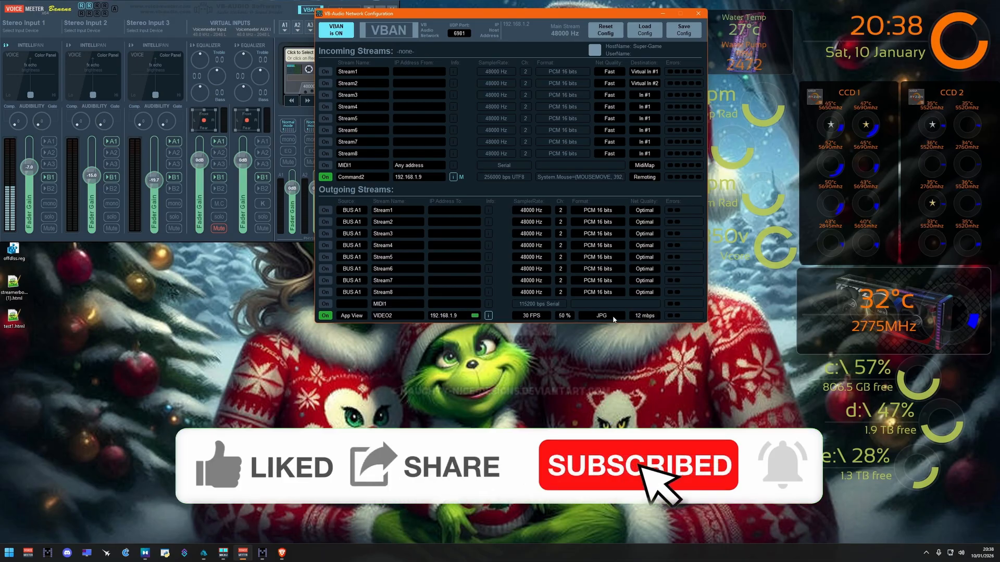
Step: Review the source choices of the outgoing VIDEO2 stream and confirm its percentage setting at 50 %
left_click(362, 316)
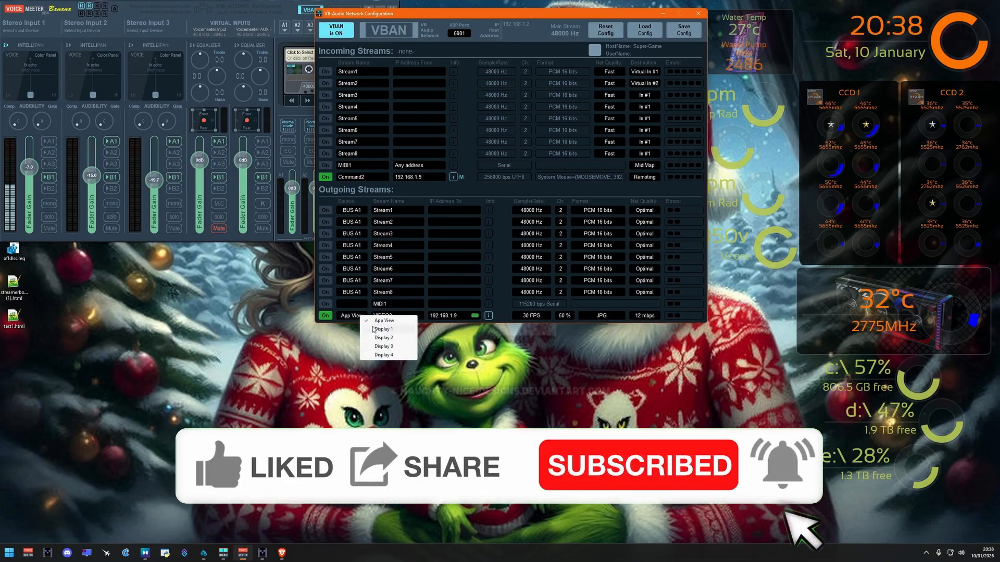
left_click(564, 314)
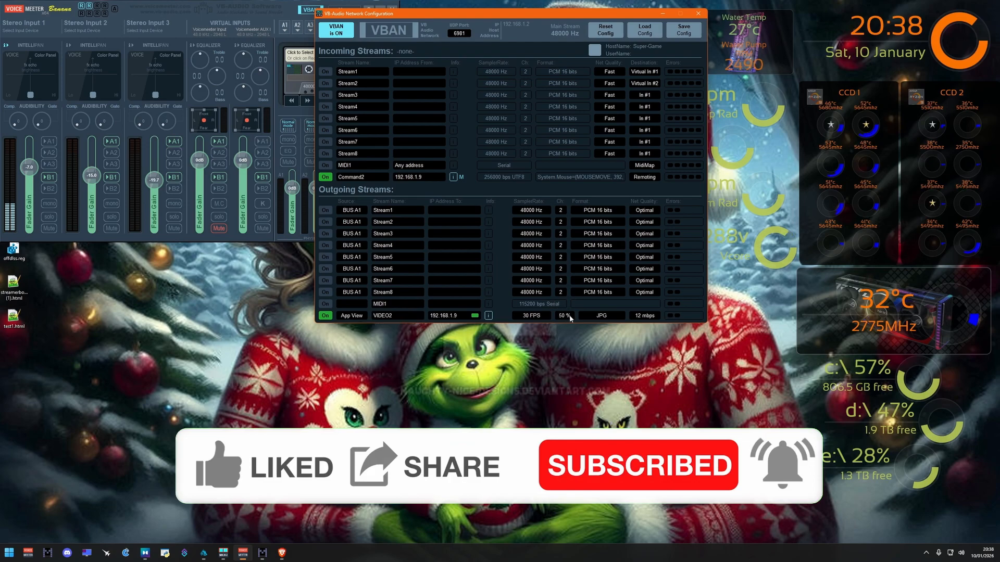
left_click(569, 316)
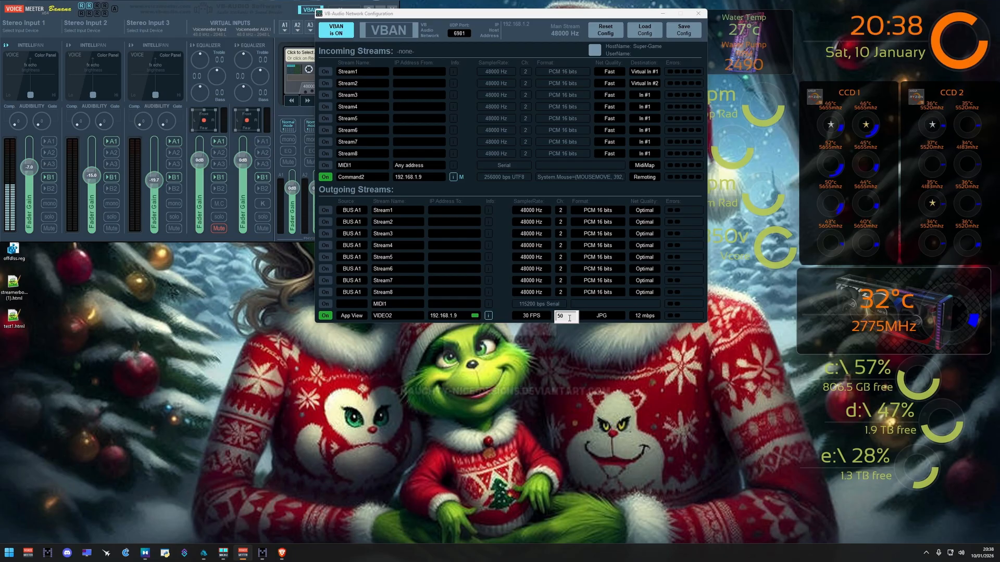
key("Return")
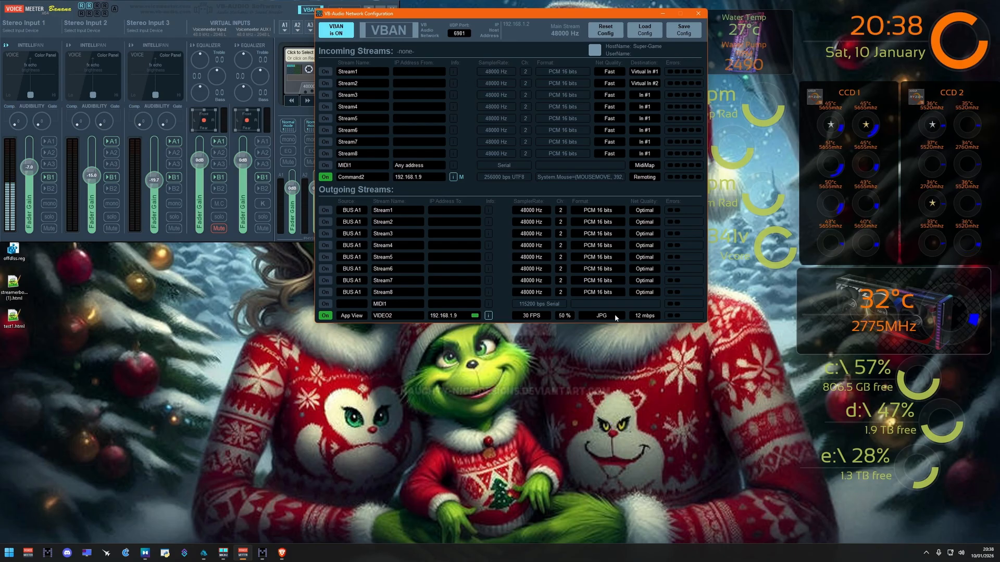
Step: Try Display 1 and Display 2 as the VIDEO2 stream's source, and return the source to App View
left_click(350, 315)
left_click(378, 328)
left_click(358, 315)
left_click(380, 336)
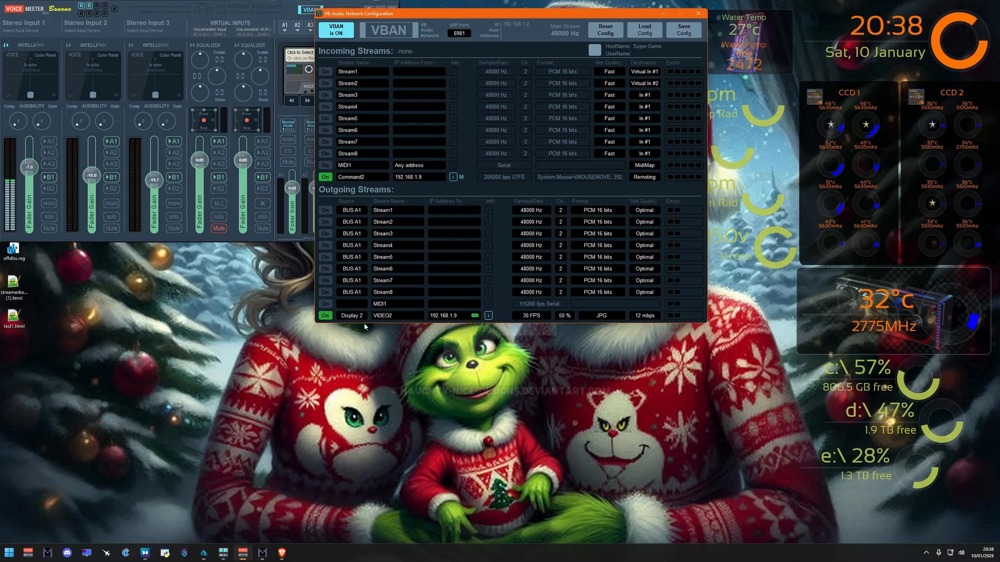
left_click(356, 316)
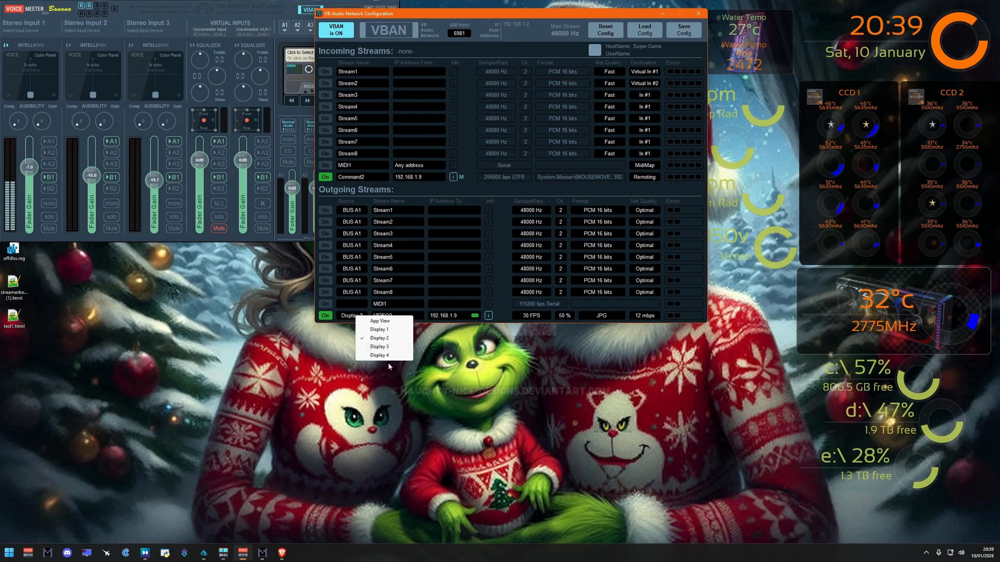
left_click(380, 320)
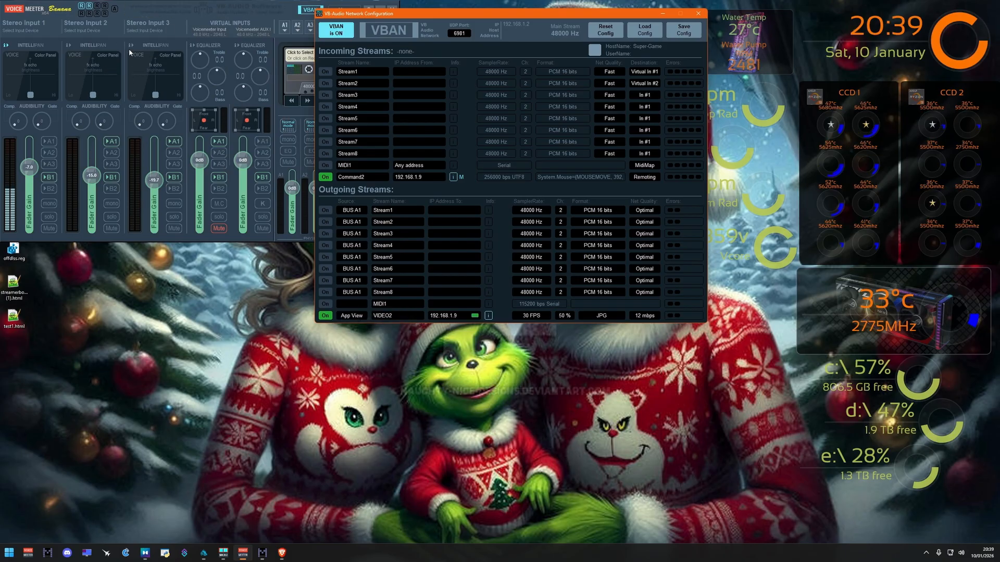
Step: Set the VIDEO2 stream's image format to PNG and review its frame rate and bitrate choices
left_click(611, 314)
left_click(628, 330)
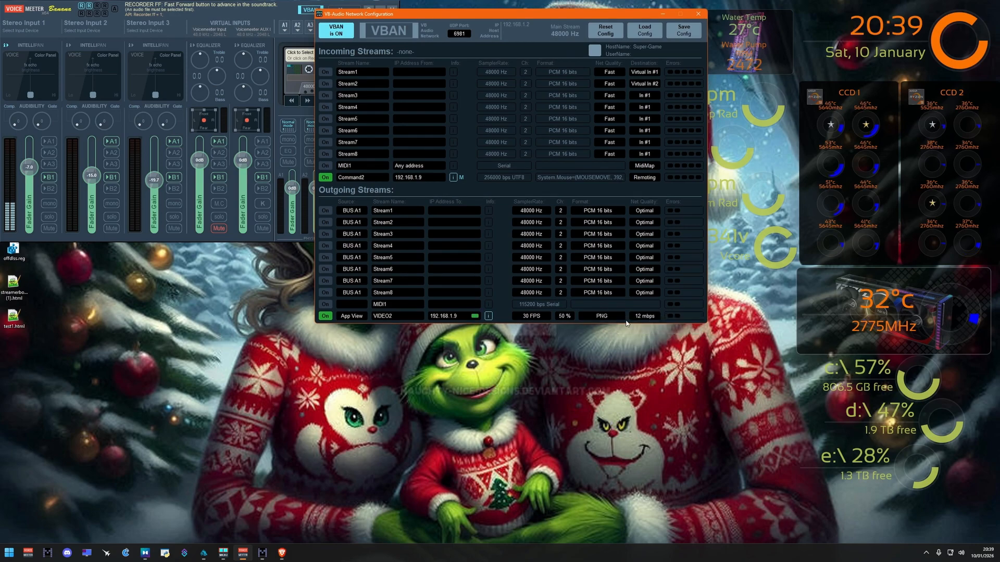
left_click(545, 312)
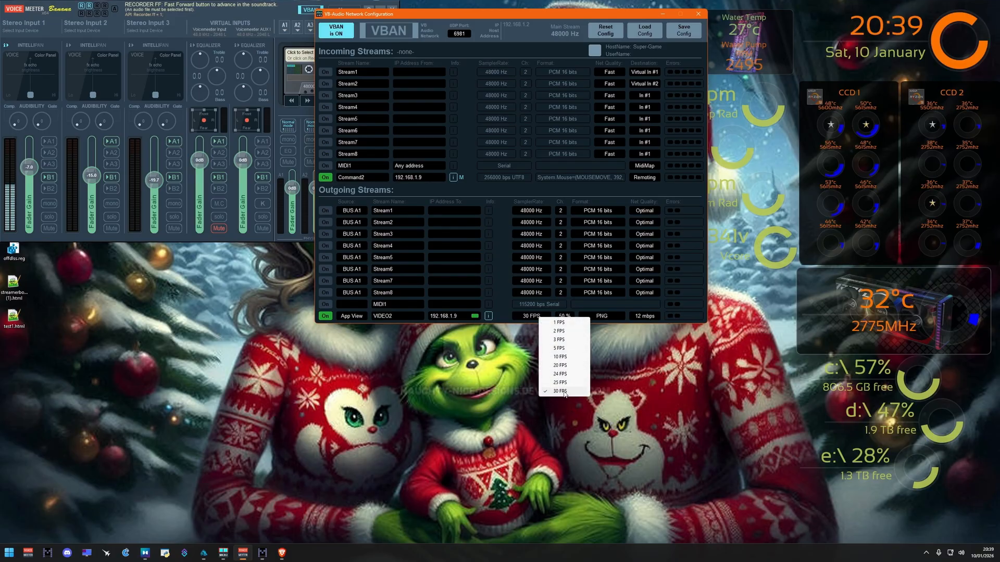
left_click(508, 376)
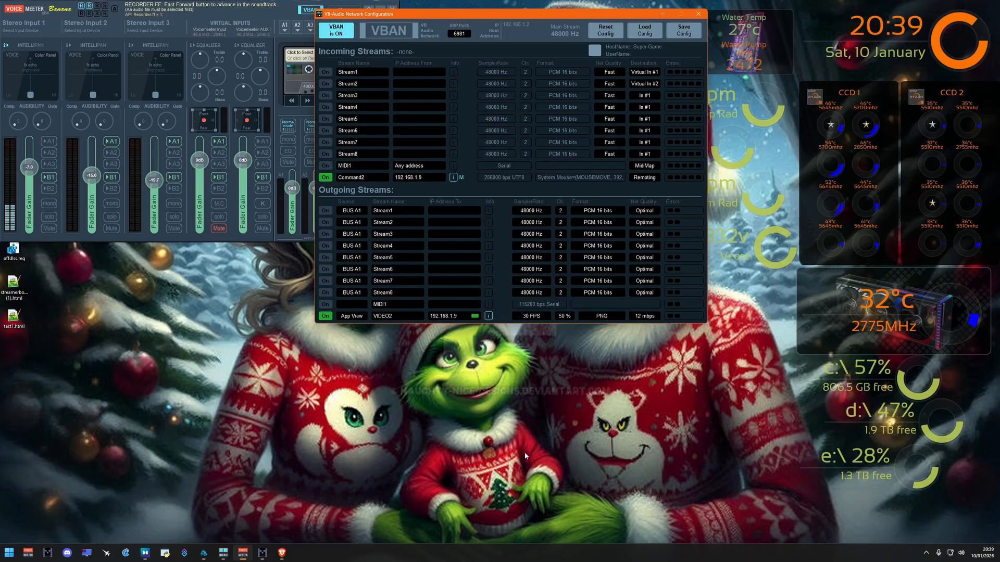
left_click(649, 317)
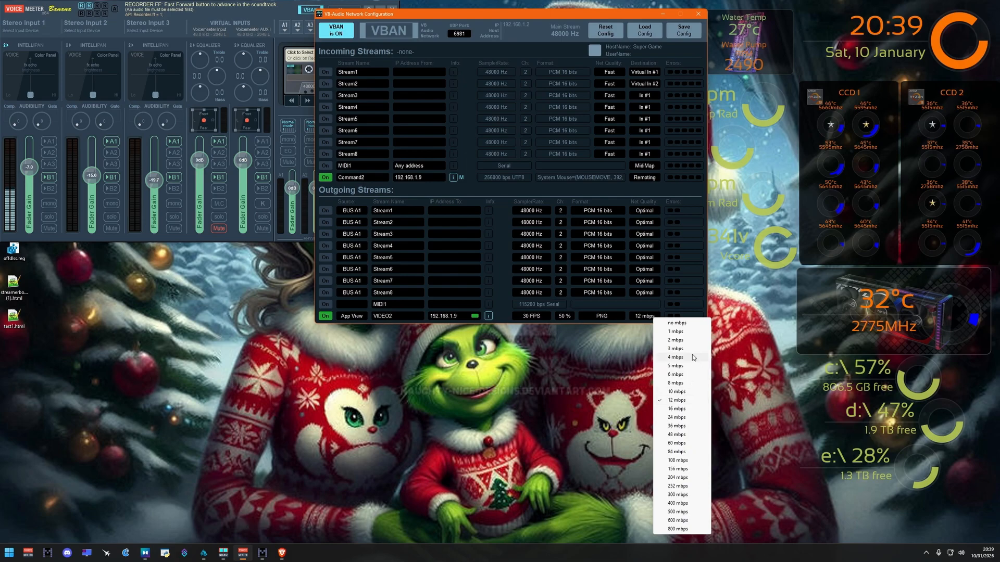
left_click(623, 313)
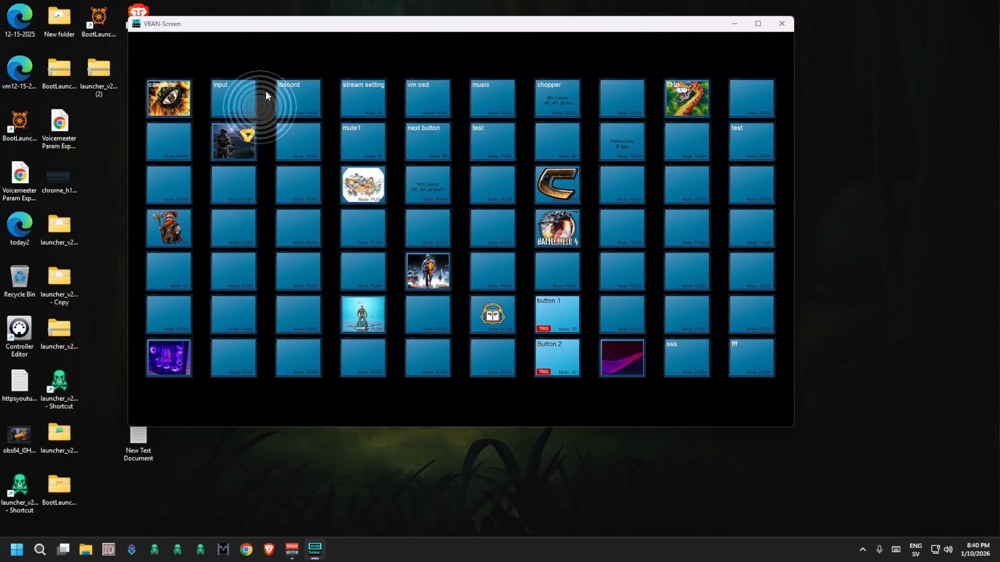
Step: On the second computer, switch VBAN-Screen 1 off and VBAN-Screen 2 on, with its VIDEO2 input and Command2 mouse output enabled
right_click(290, 23)
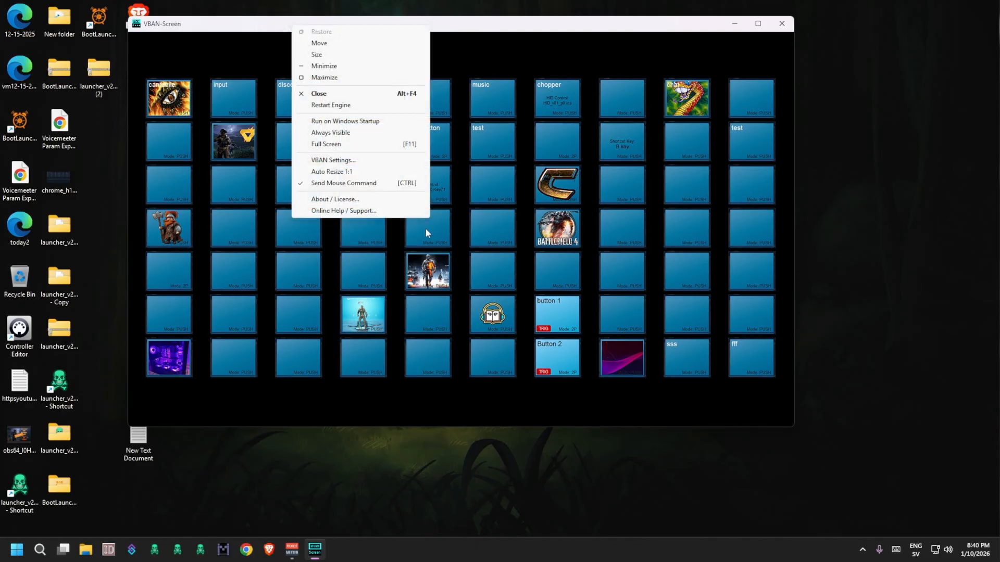
left_click(348, 161)
left_click(311, 94)
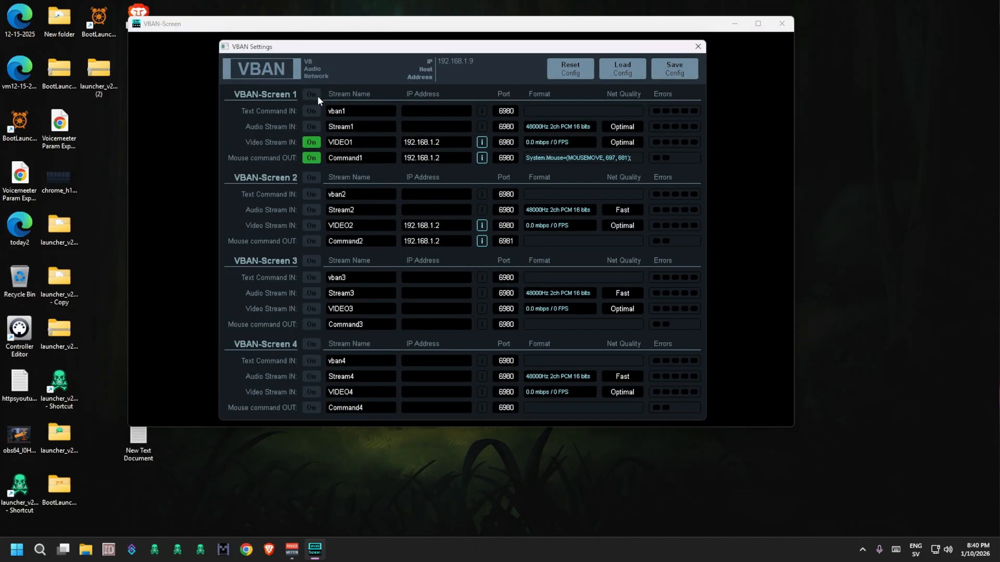
left_click(310, 177)
left_click(311, 225)
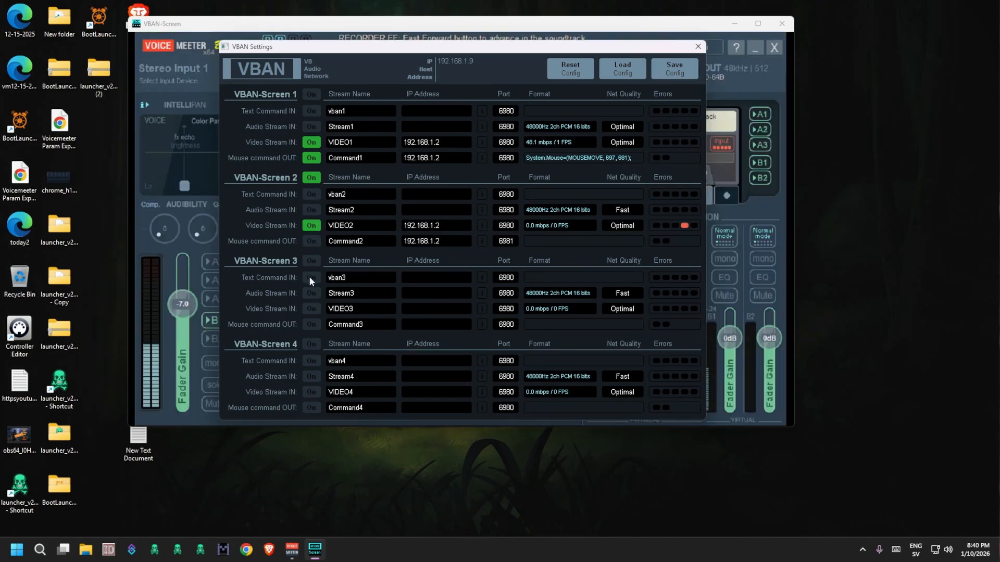
left_click(311, 241)
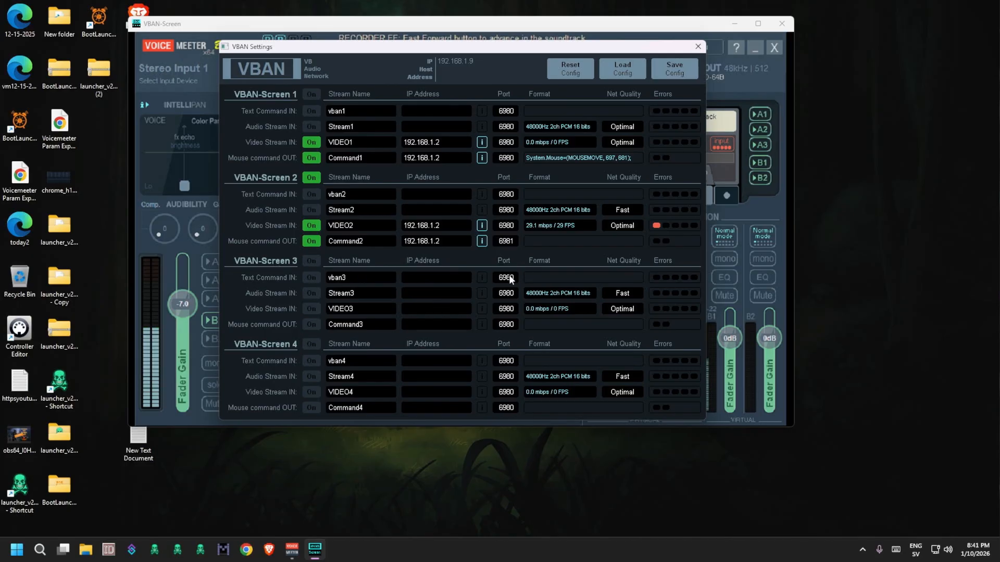
left_click_drag(517, 47, 587, 560)
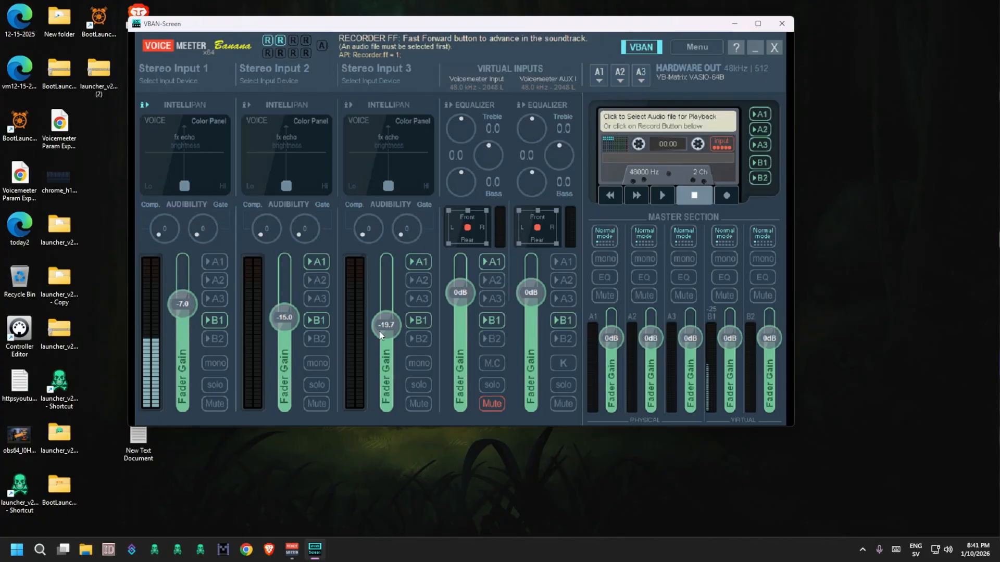
Step: Test remote control of the mirrored Voicemeeter by lowering Stereo Input 3's gain fader to -33.7 and raising it partway again
mouse_move(387, 328)
left_mouse_down()
mouse_move(388, 290)
mouse_move(379, 357)
mouse_move(367, 299)
mouse_move(389, 341)
mouse_move(390, 297)
mouse_move(388, 342)
left_mouse_up()
left_click_drag(386, 289, 386, 349)
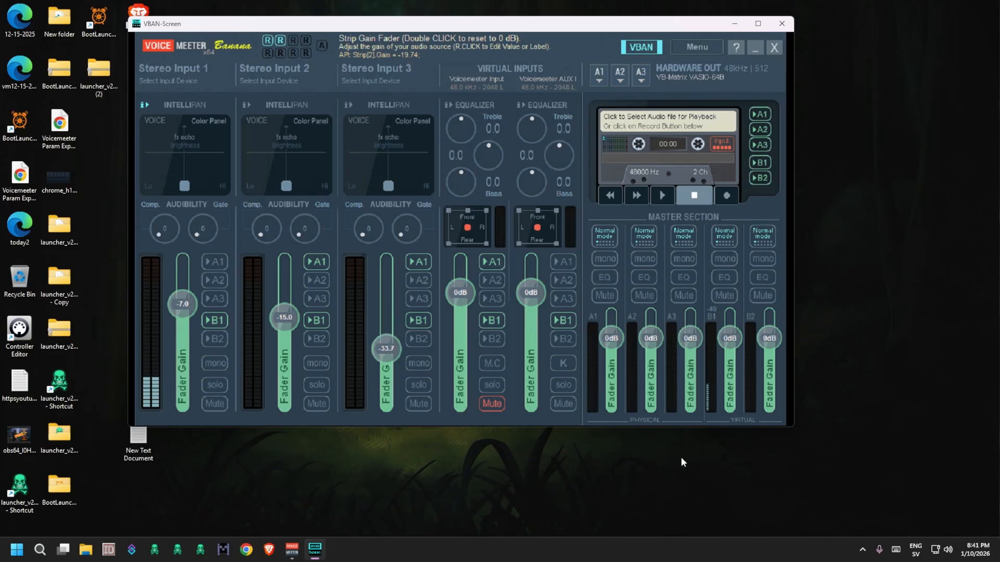
mouse_move(386, 349)
left_mouse_down()
mouse_move(386, 312)
mouse_move(386, 333)
left_mouse_up()
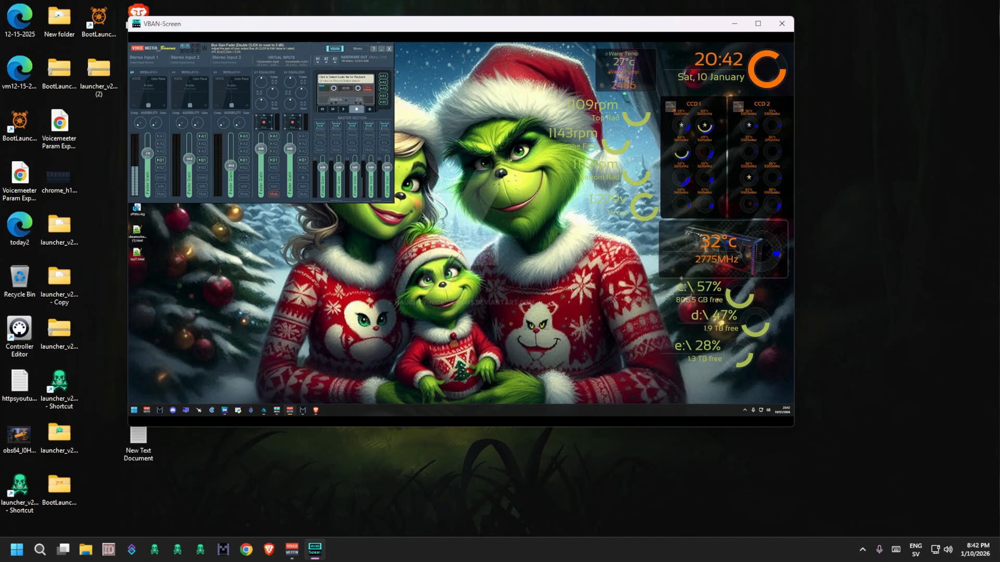
Step: Switch VBAN-Screen 1 on alongside VBAN-Screen 2 in the VBAN settings and close them
right_click(388, 32)
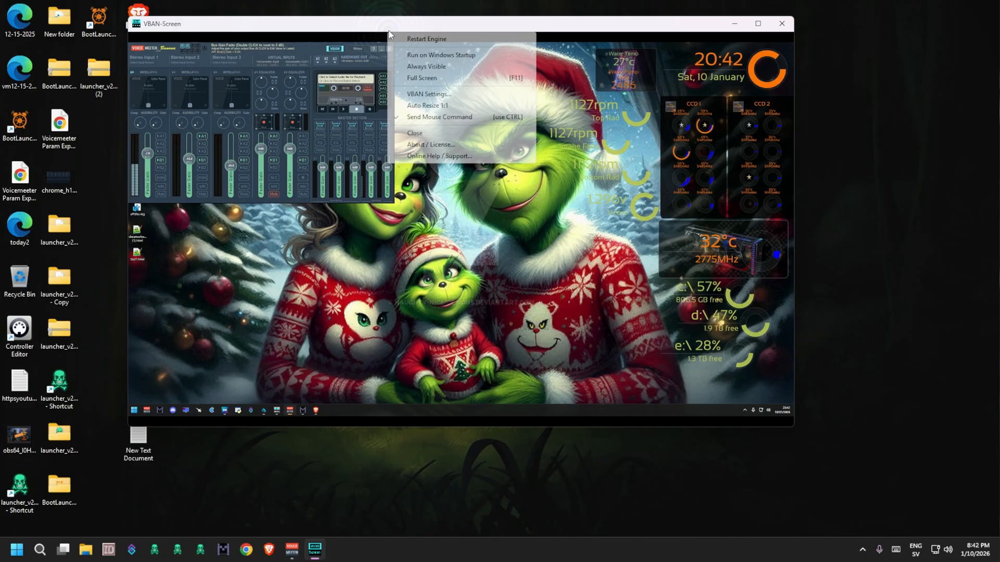
left_click(434, 94)
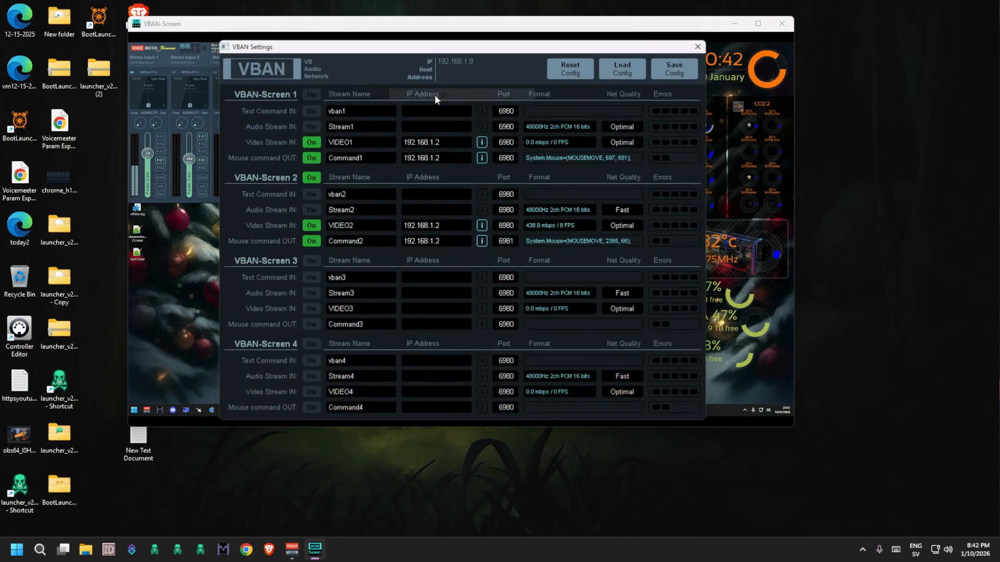
left_click(310, 95)
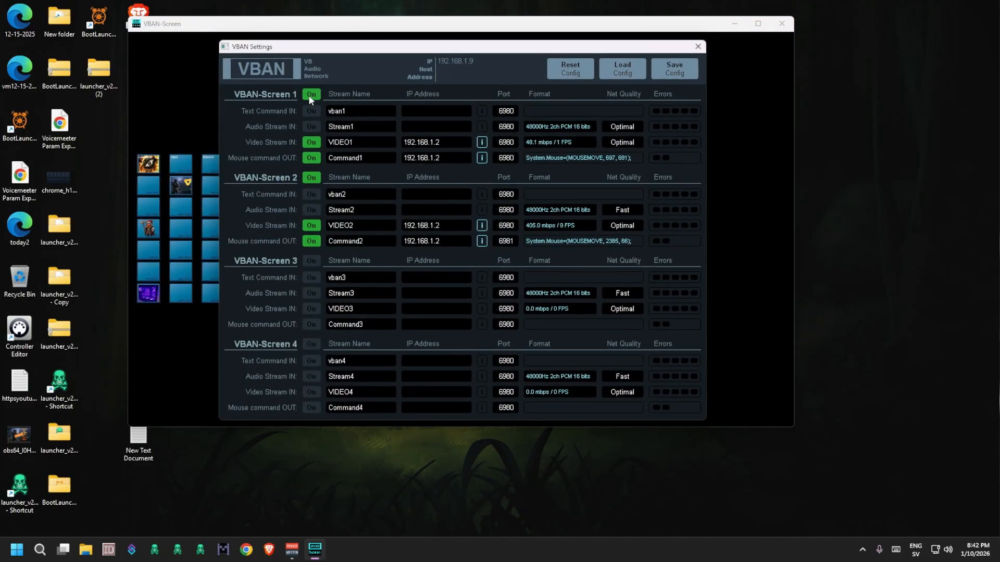
left_click(696, 48)
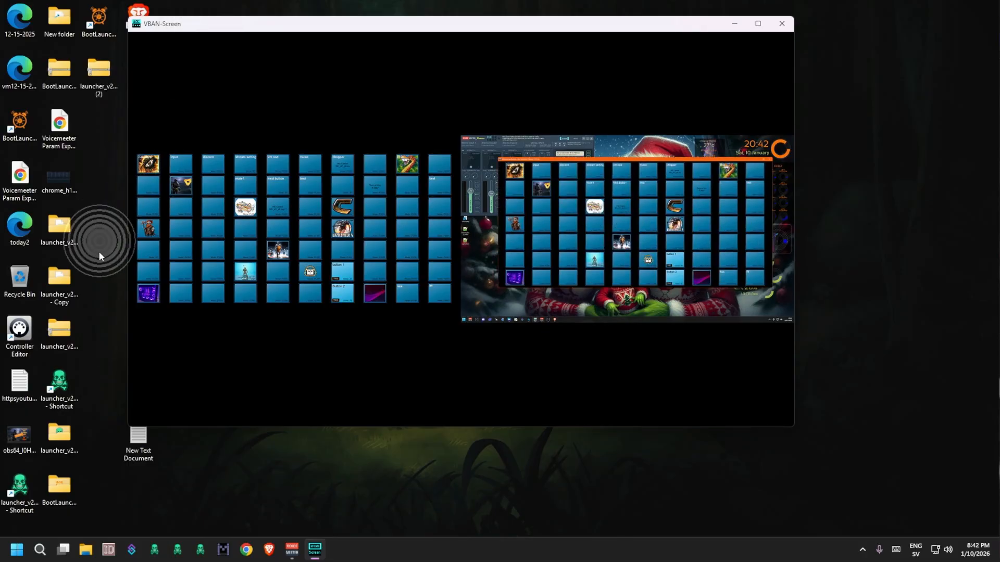
Step: Test mouse control on the mirrored Macro Buttons by triggering blank buttons in the fourth column, fifth and fourth rows
left_click(244, 254)
left_click(244, 254)
left_click(243, 254)
left_click(243, 252)
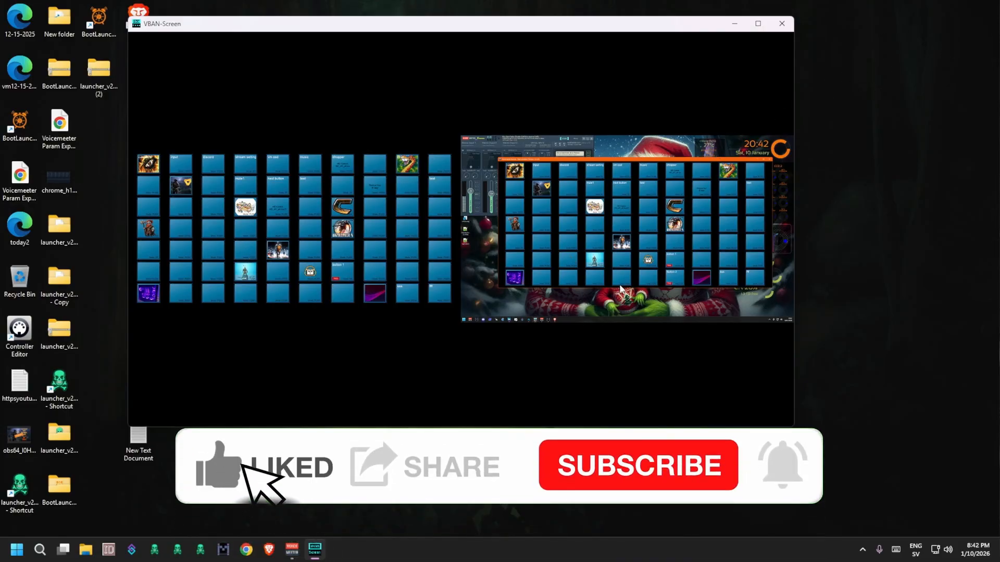
double_click(247, 232)
double_click(248, 233)
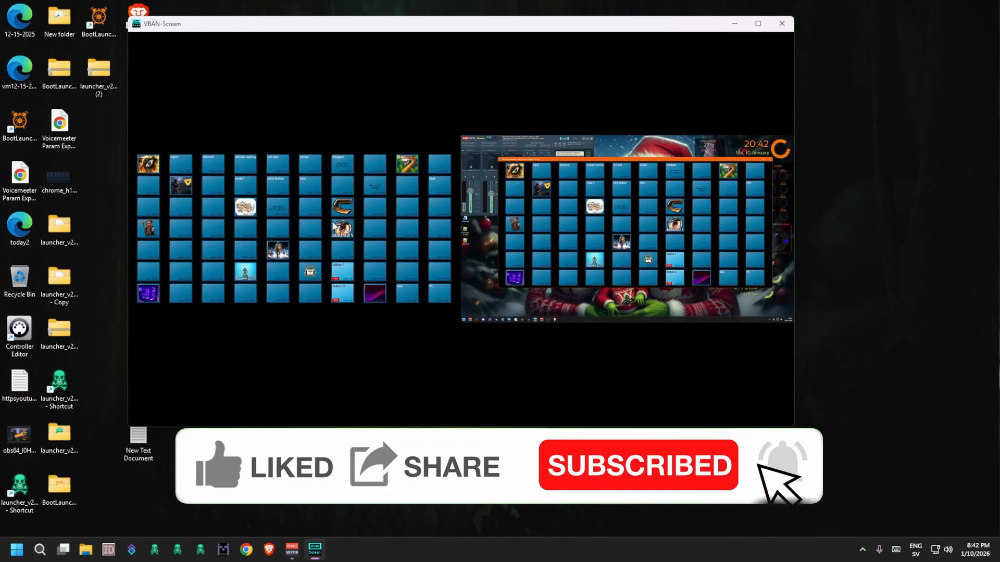